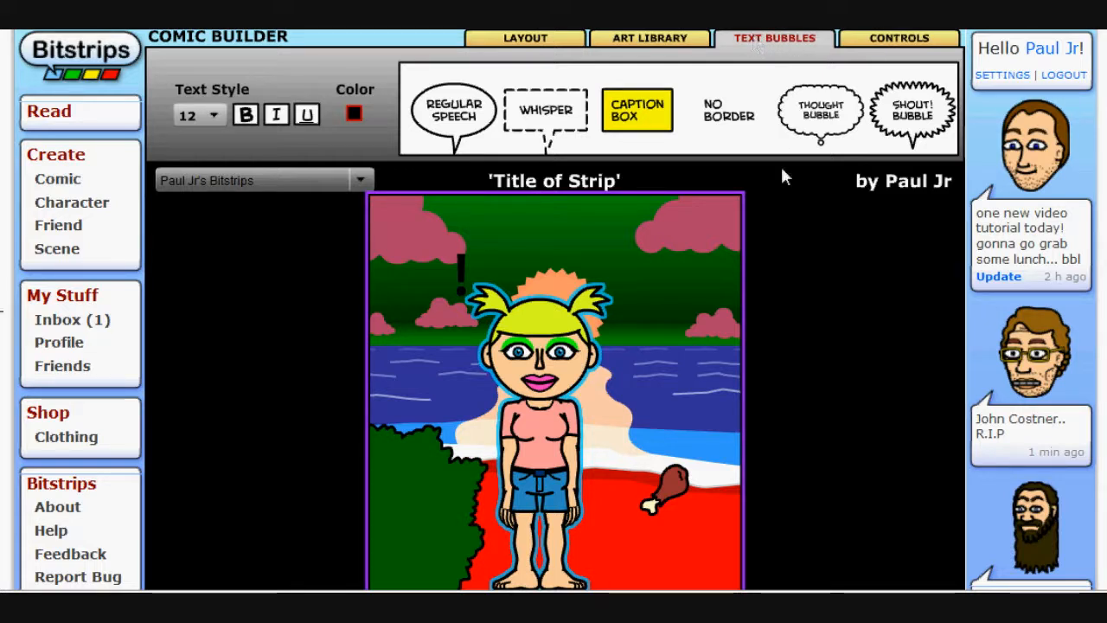
scroll(780, 164, "down", 1)
scroll(781, 165, "up", 1)
left_click(420, 472)
left_click(503, 422)
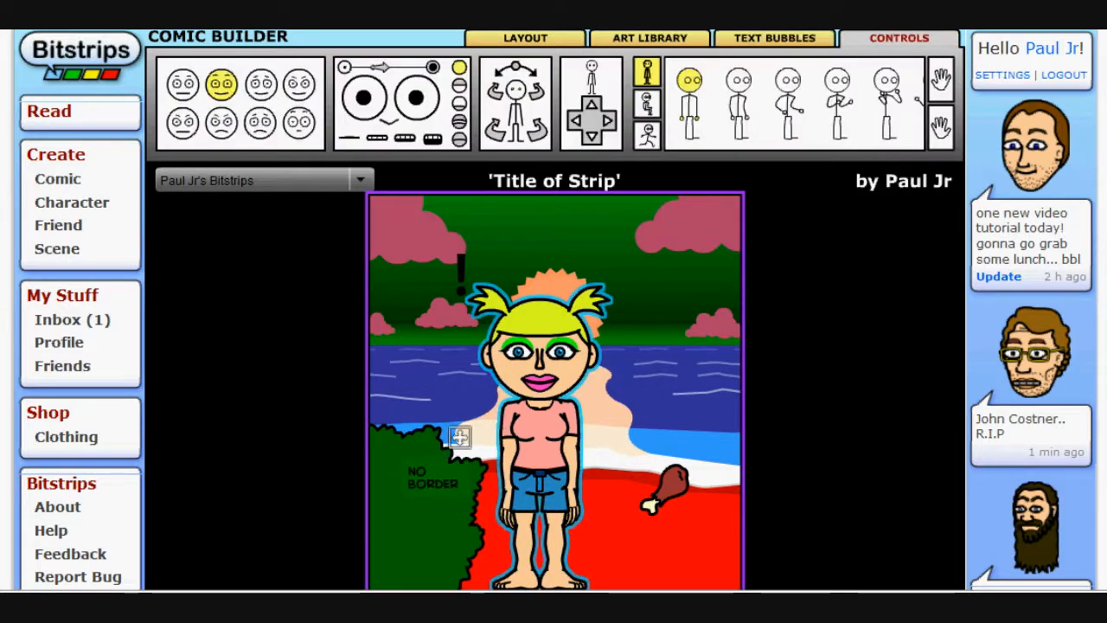
Move the No Border text onto the character's shirt, then back onto the bush
left_click(438, 459)
left_click_drag(438, 460, 546, 408)
left_click(631, 376)
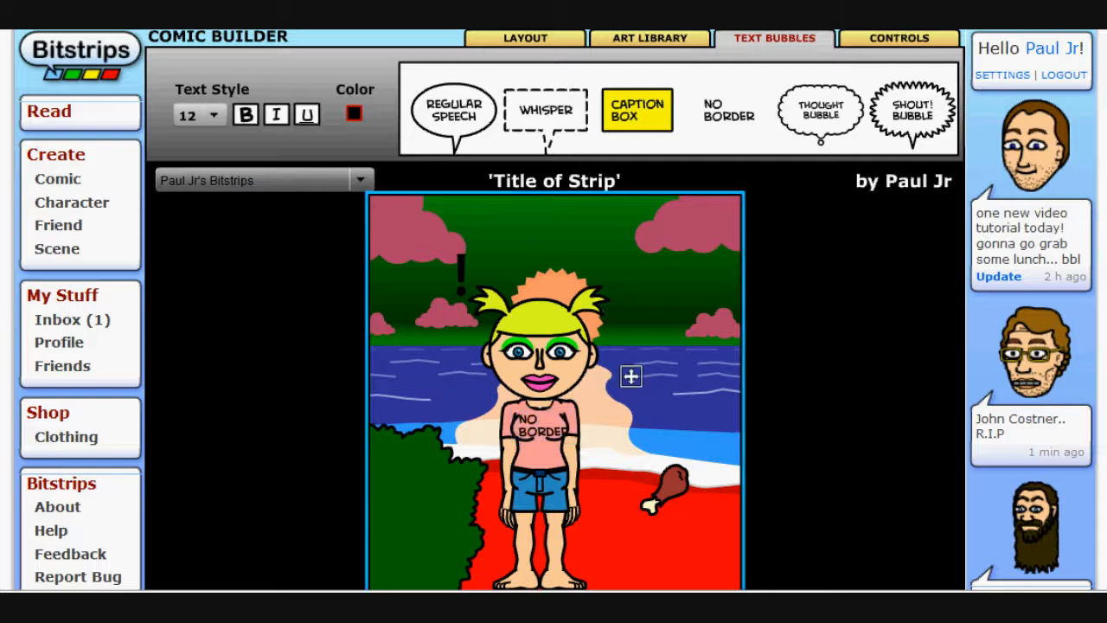
left_click(562, 414)
left_click_drag(562, 414, 447, 469)
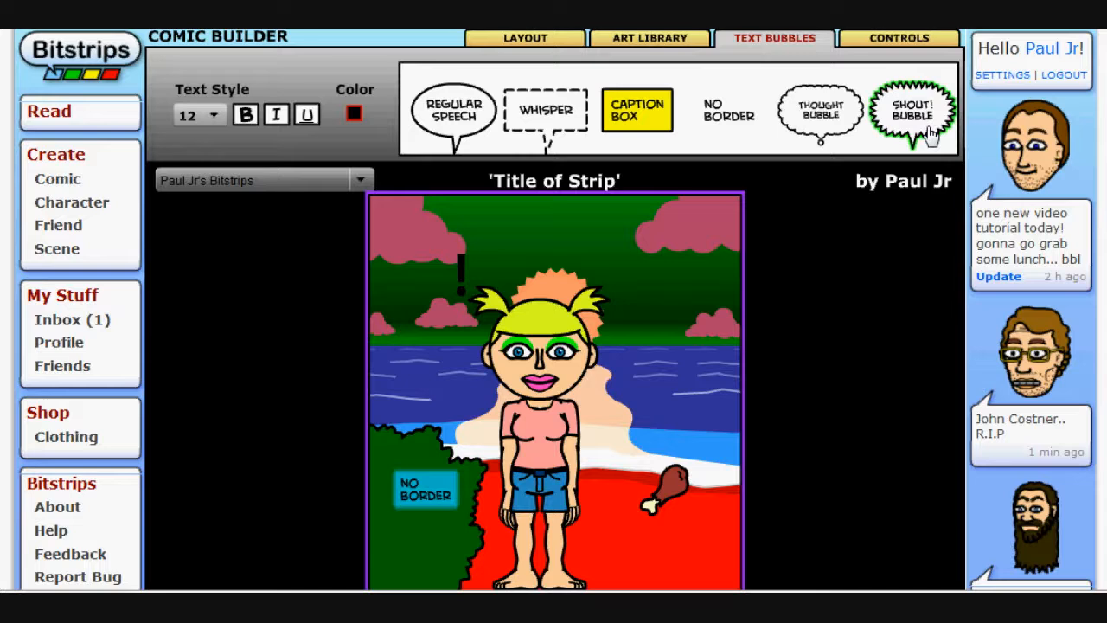
Add a Shout! Bubble above the character's head and adjust its tail beside her head
left_click_drag(930, 132, 630, 251)
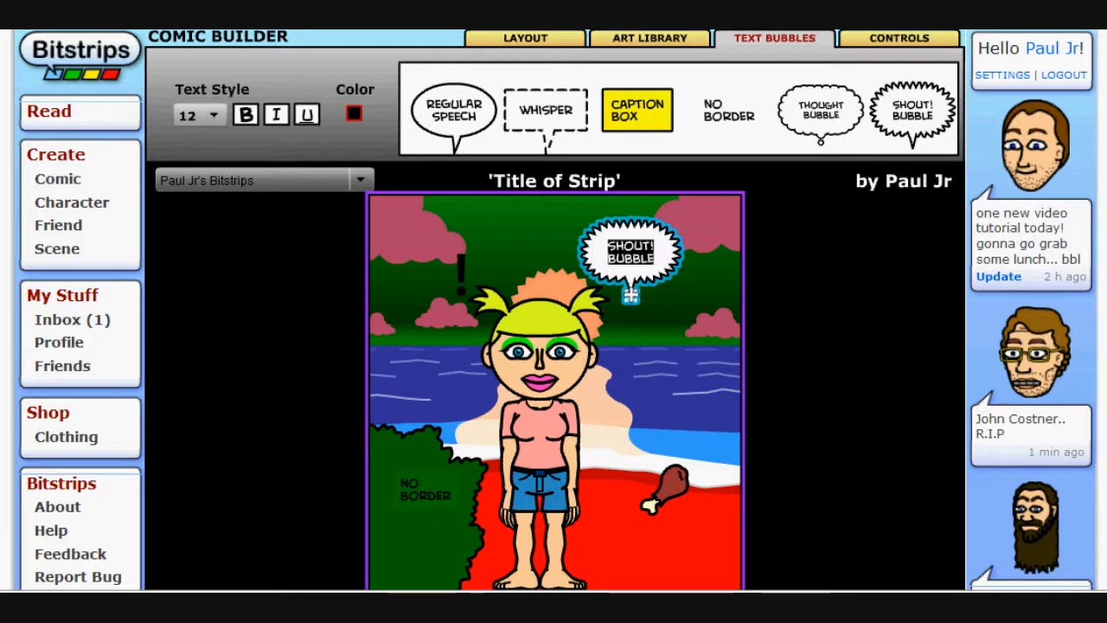
left_click_drag(631, 296, 611, 333)
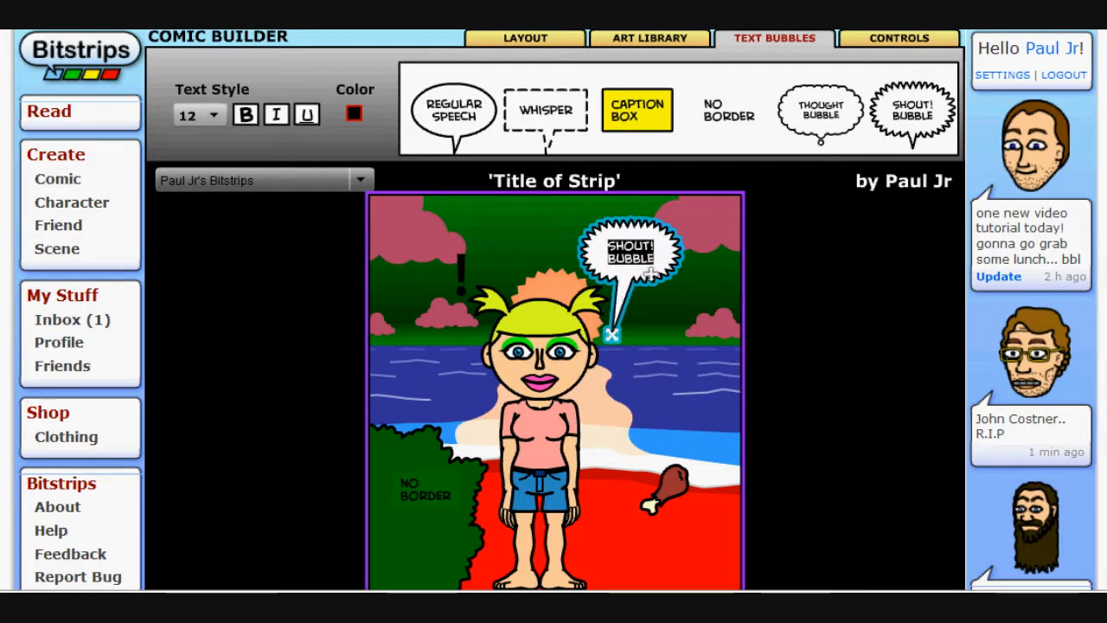
left_click_drag(646, 278, 655, 279)
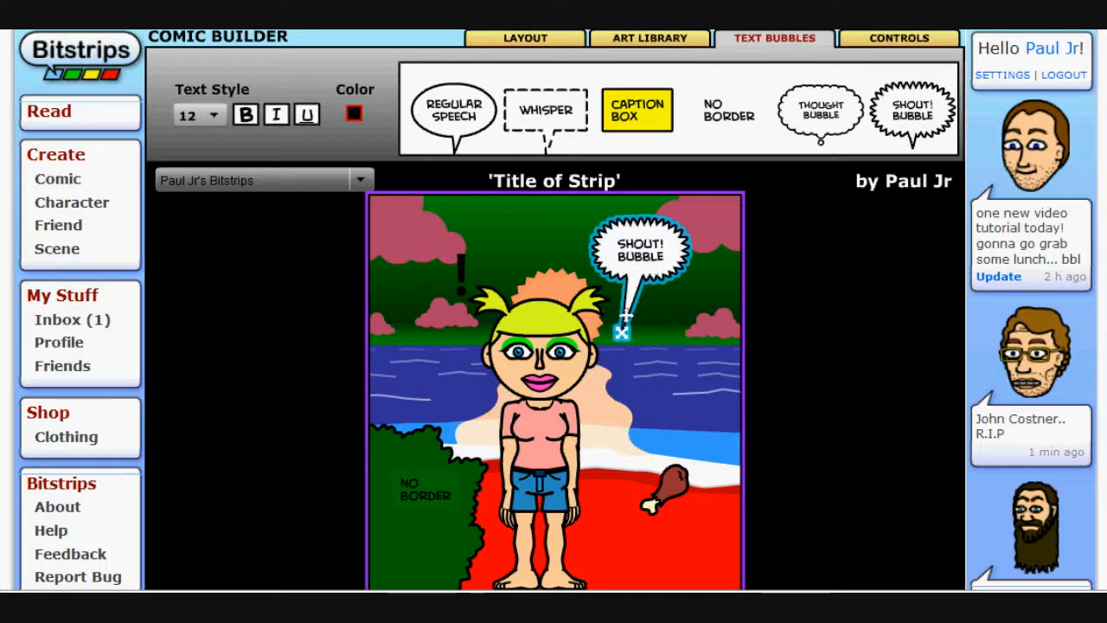
left_click_drag(621, 333, 613, 330)
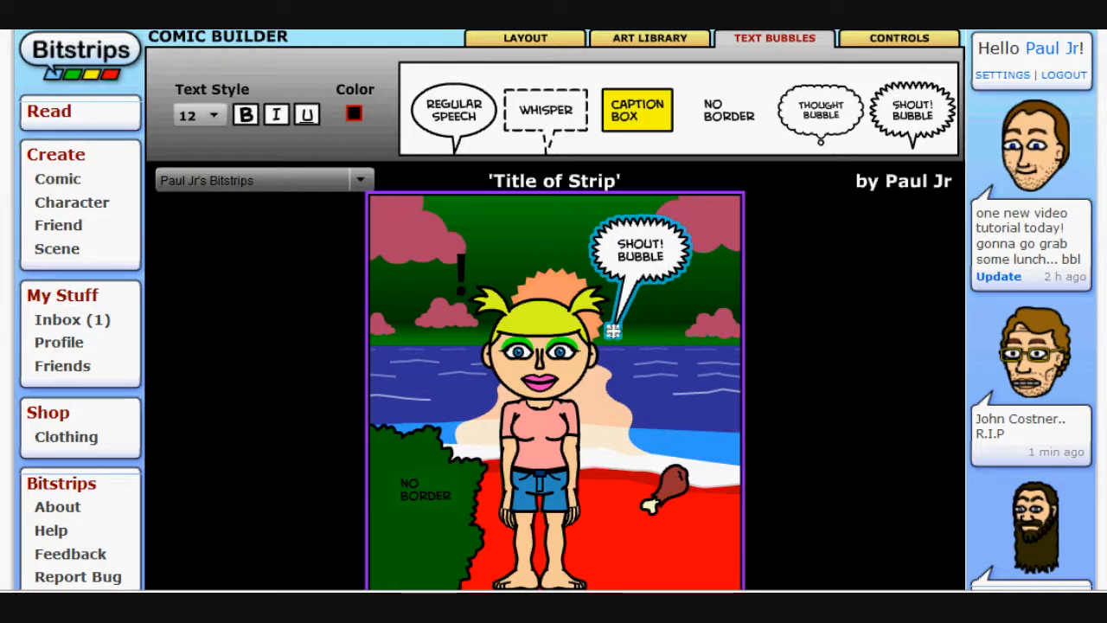
Point the shout bubble's tail at the character's mouth, then return it beside her head
left_click_drag(613, 330, 543, 385)
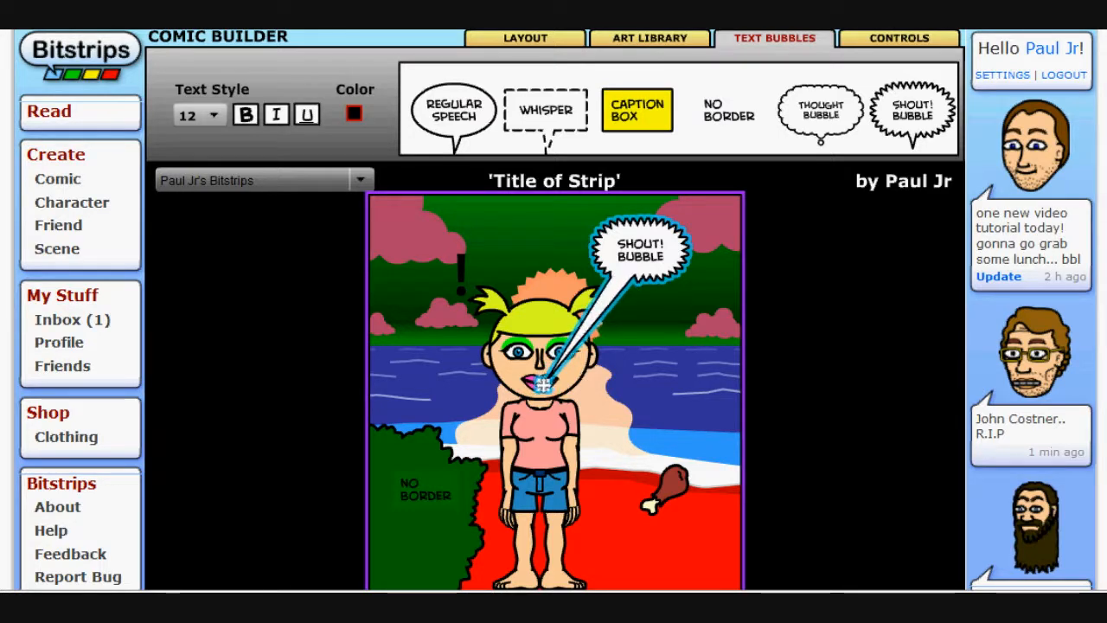
left_click(655, 401)
left_click(571, 387)
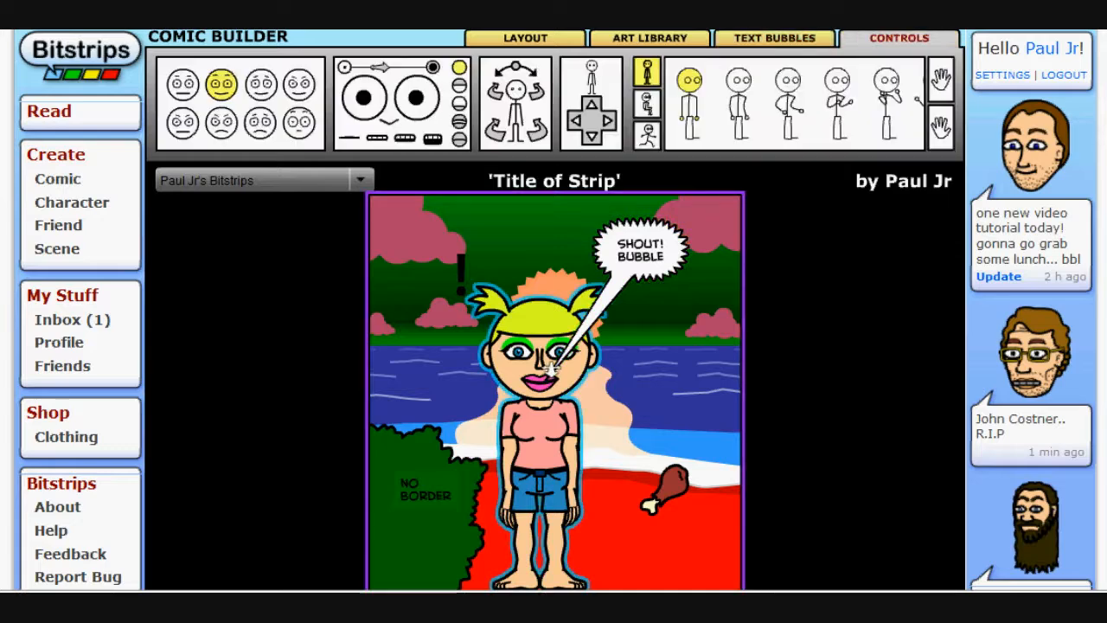
left_click(543, 383)
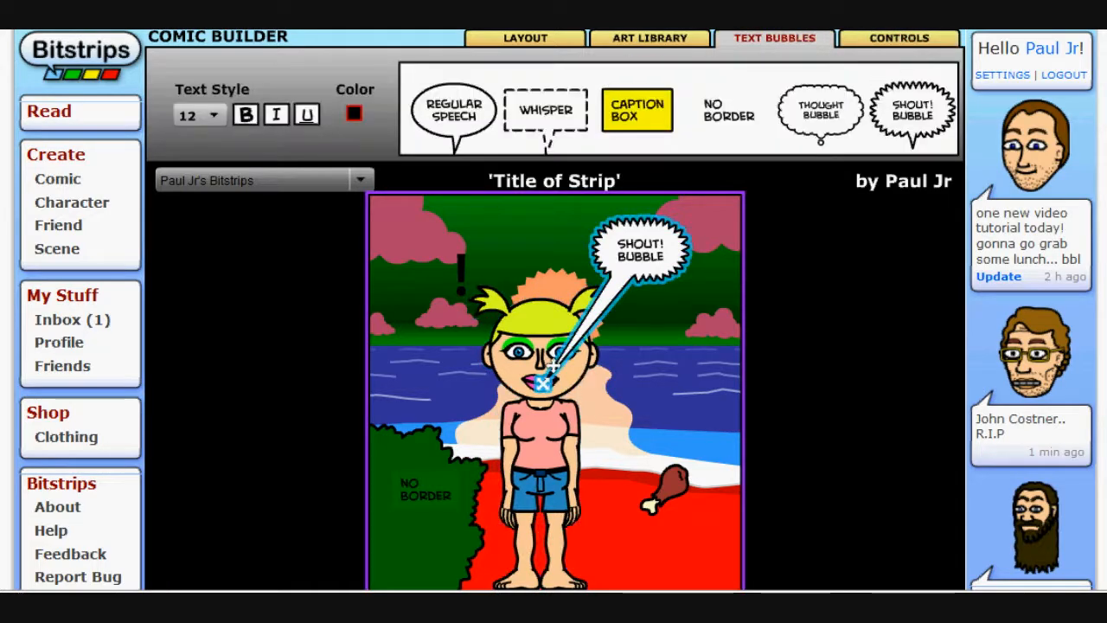
left_click_drag(543, 382, 611, 339)
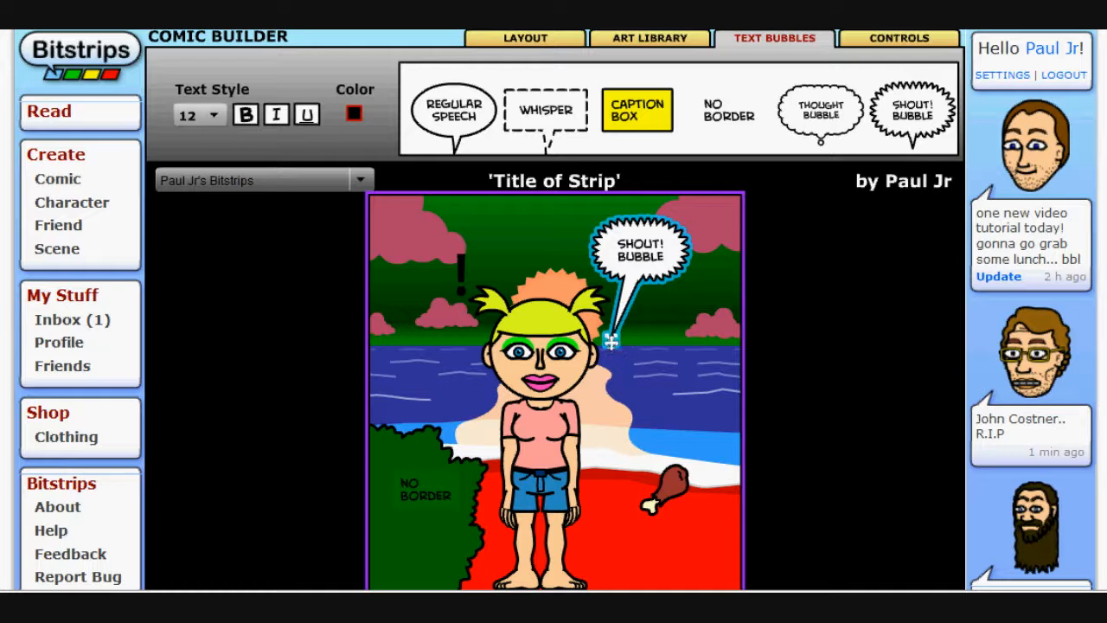
left_click_drag(611, 340, 603, 332)
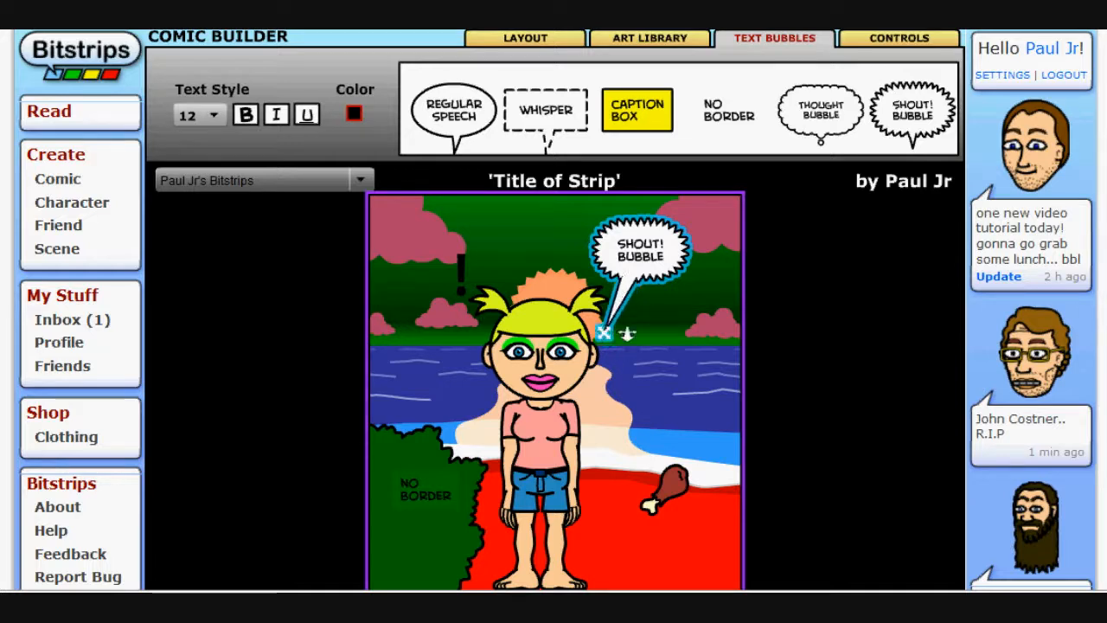
Replace the shout bubble's text with I WANT CHICKEN!!
left_click_drag(618, 242, 684, 276)
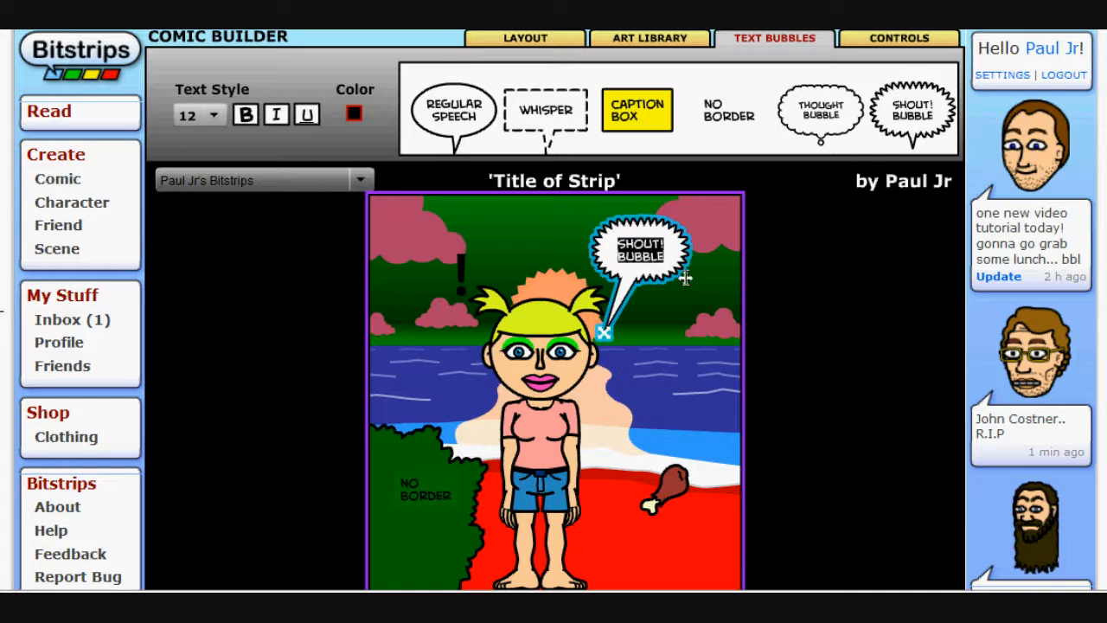
type("I WANT")
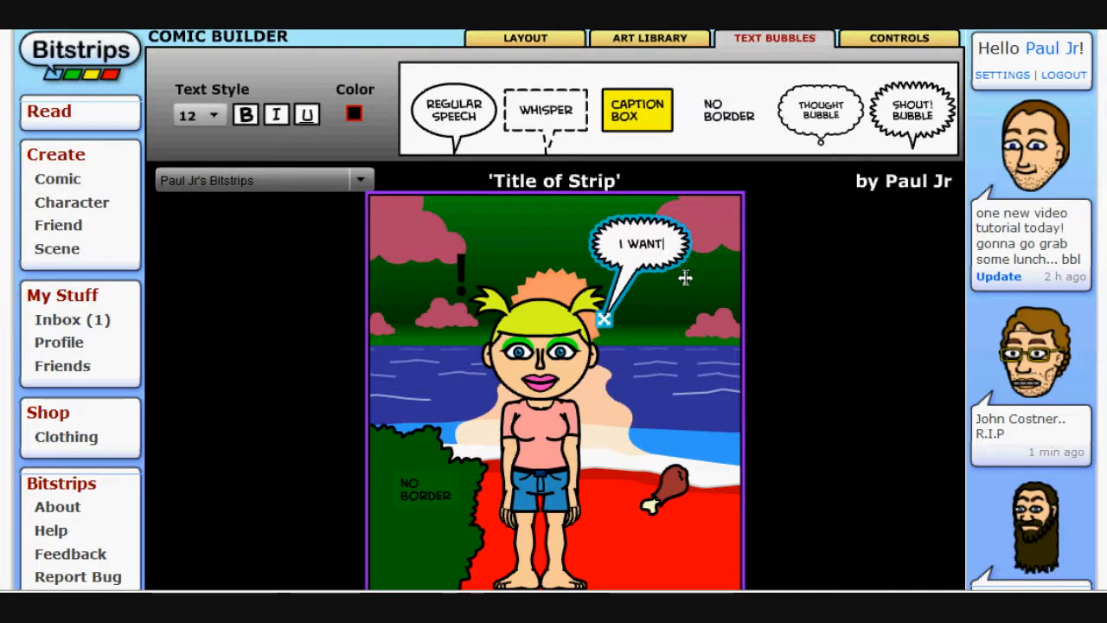
type(" CHICKEN")
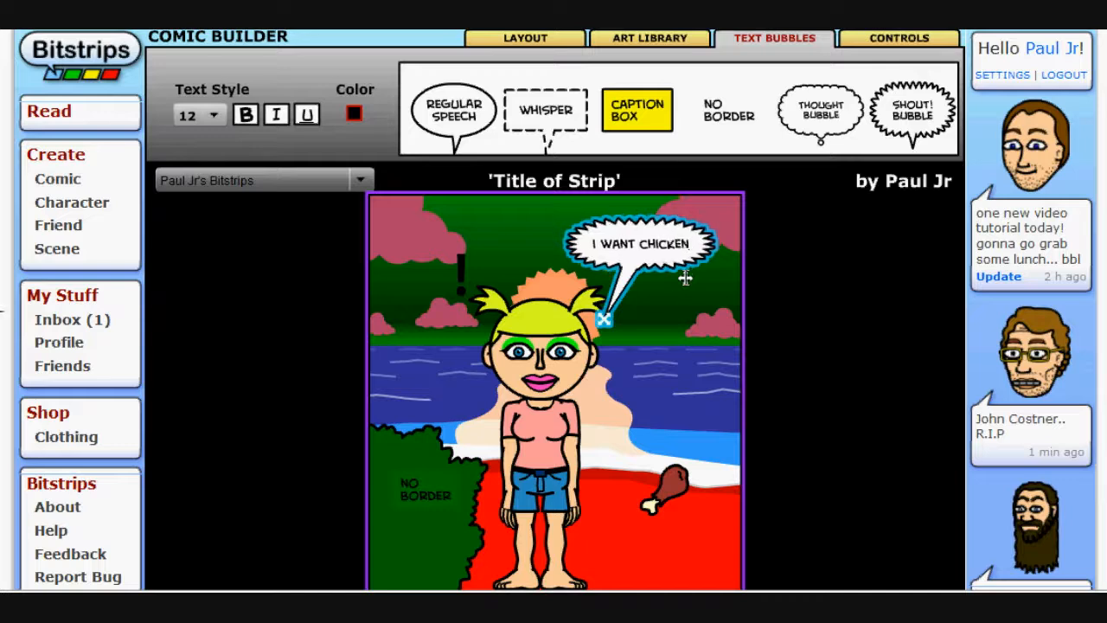
type("!!")
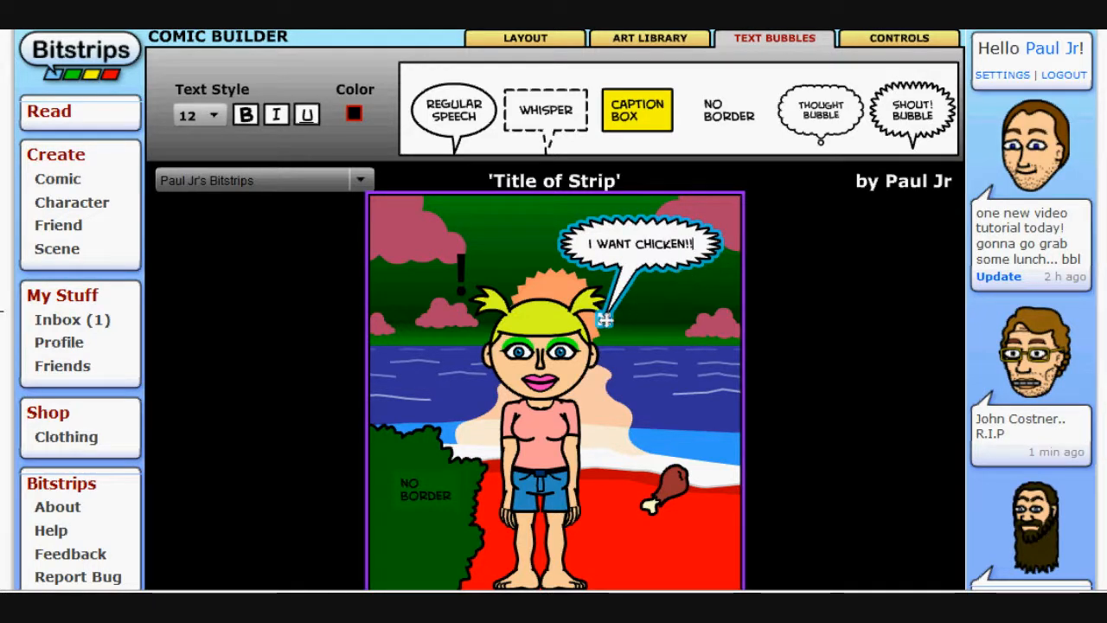
left_click(655, 335)
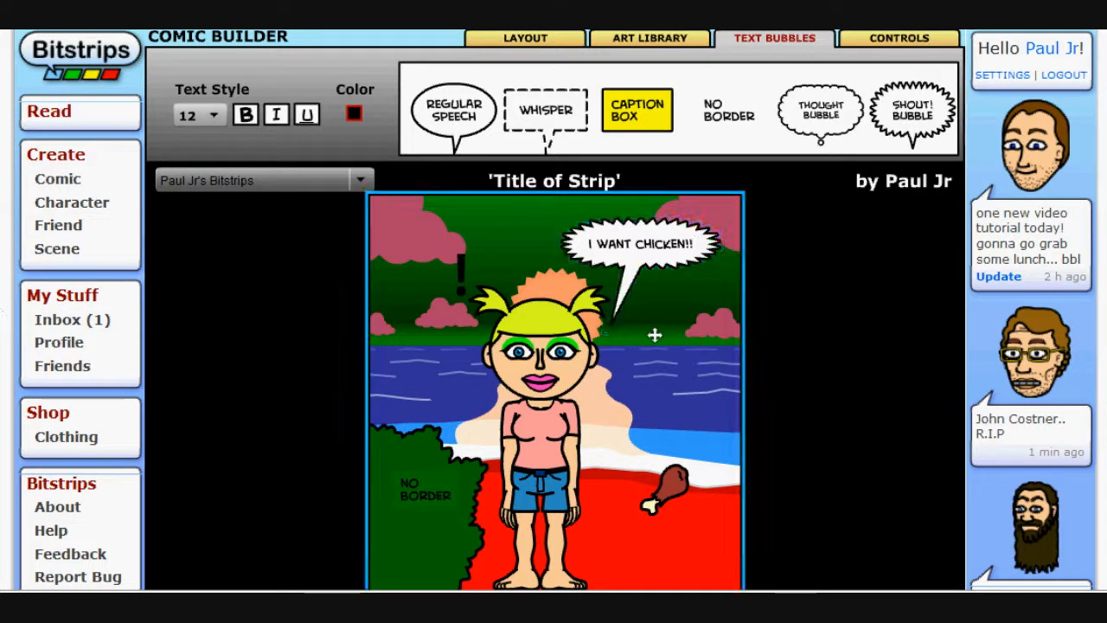
Set the shout bubble's text size to 96
left_click(629, 274)
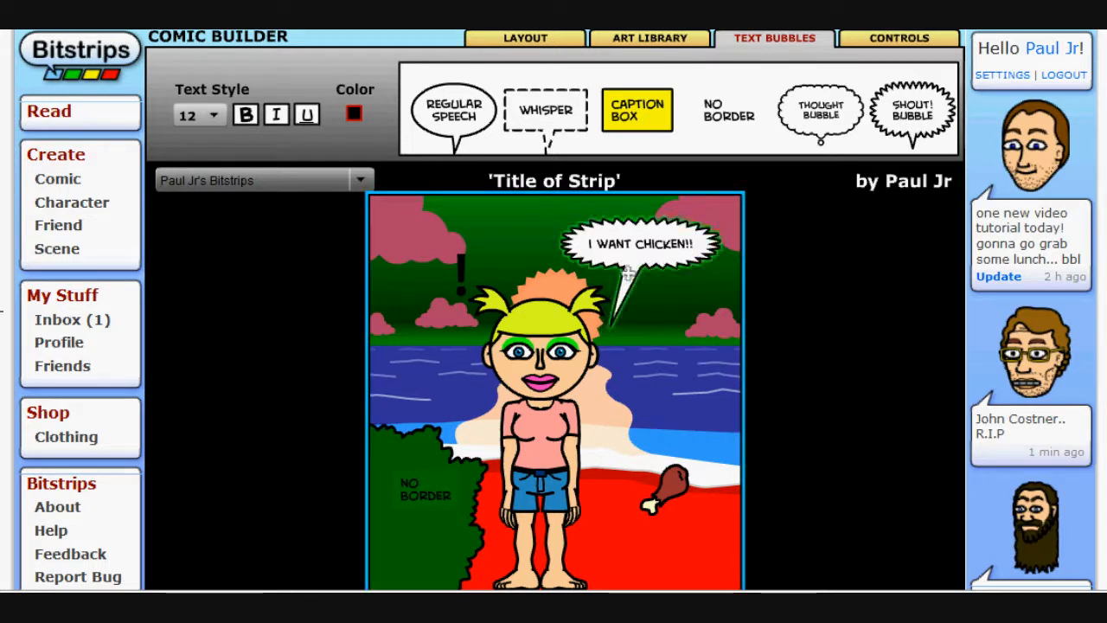
left_click(217, 118)
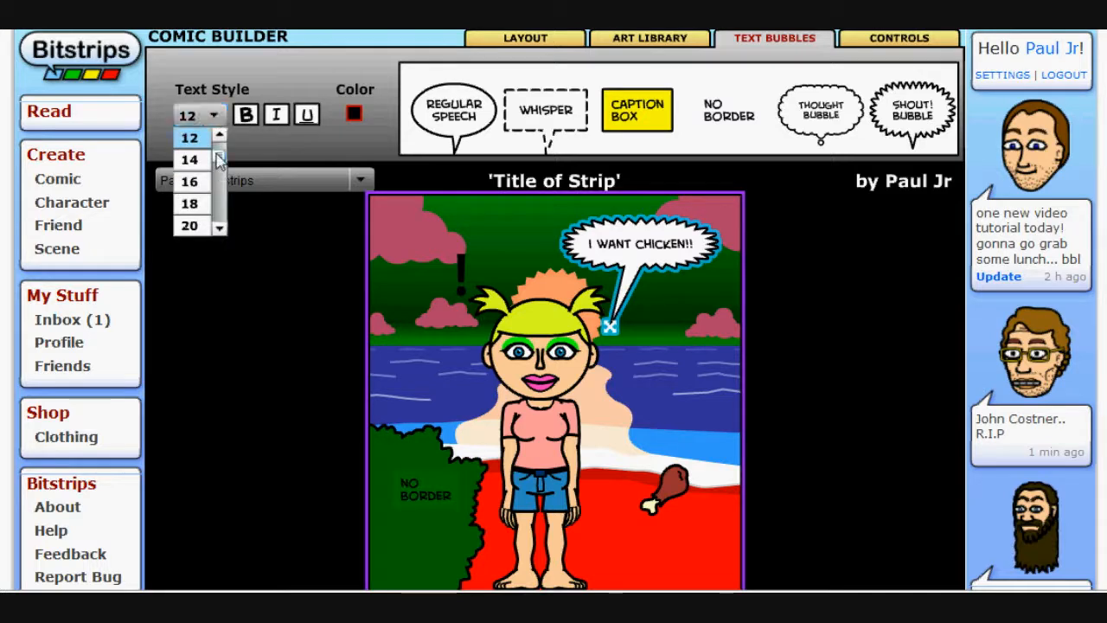
left_click_drag(219, 165, 214, 231)
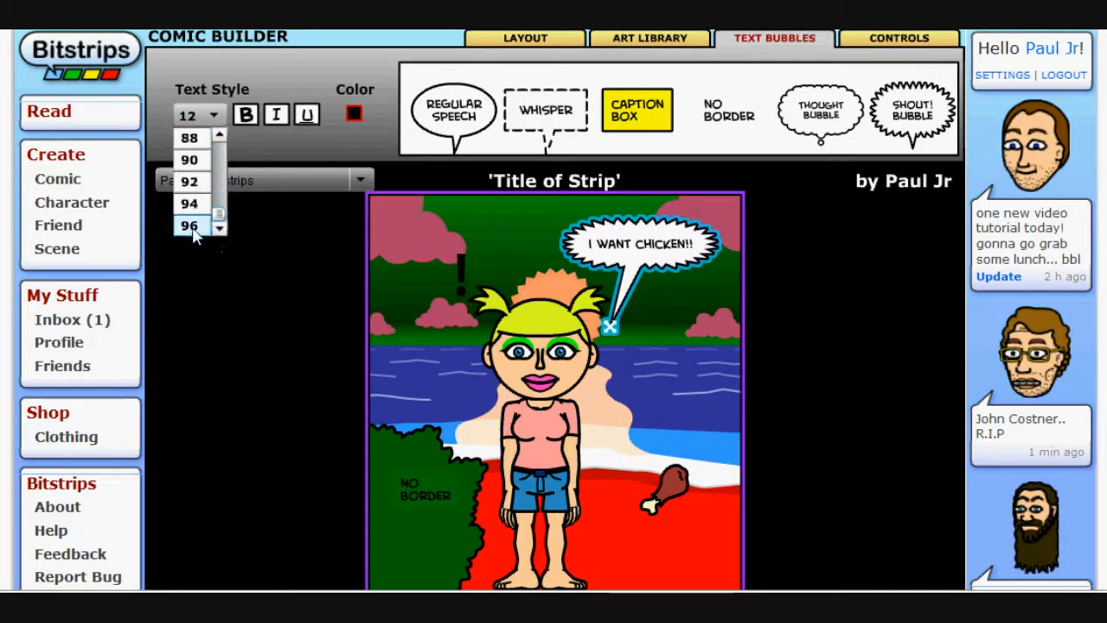
left_click(194, 227)
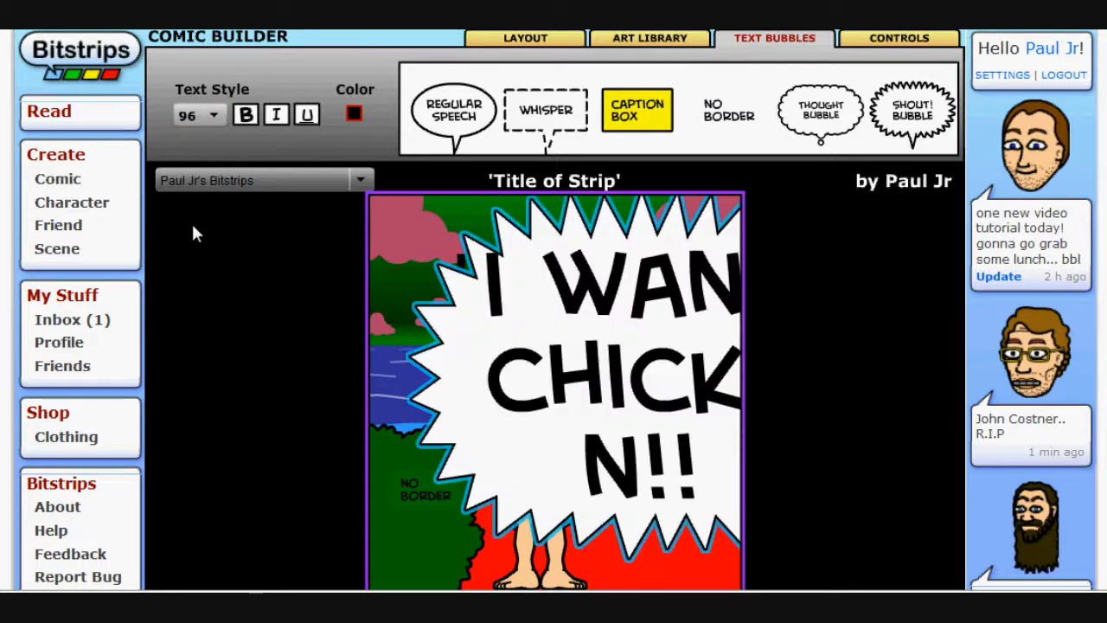
Set the shout bubble's text size to 14 and retype its final exclamation mark
left_click(208, 115)
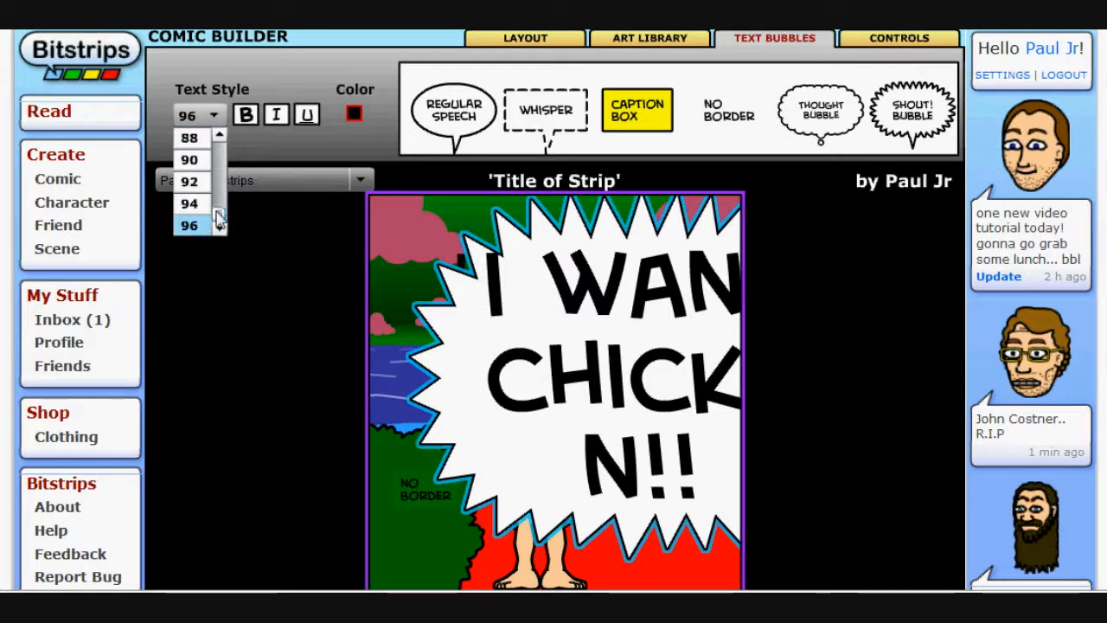
left_click_drag(218, 221, 217, 153)
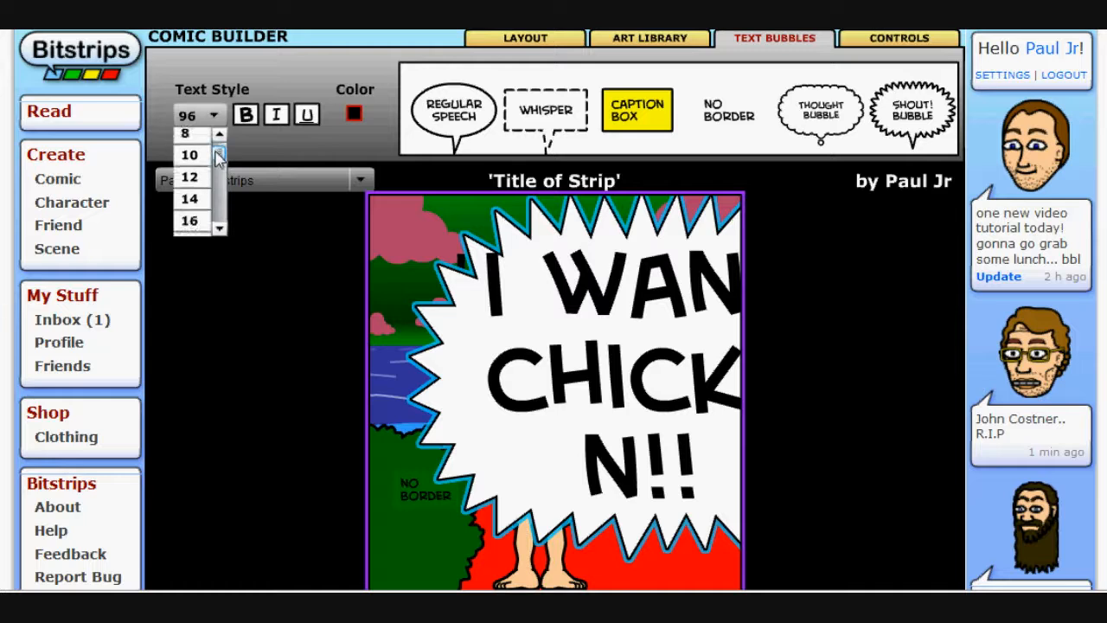
left_click(197, 200)
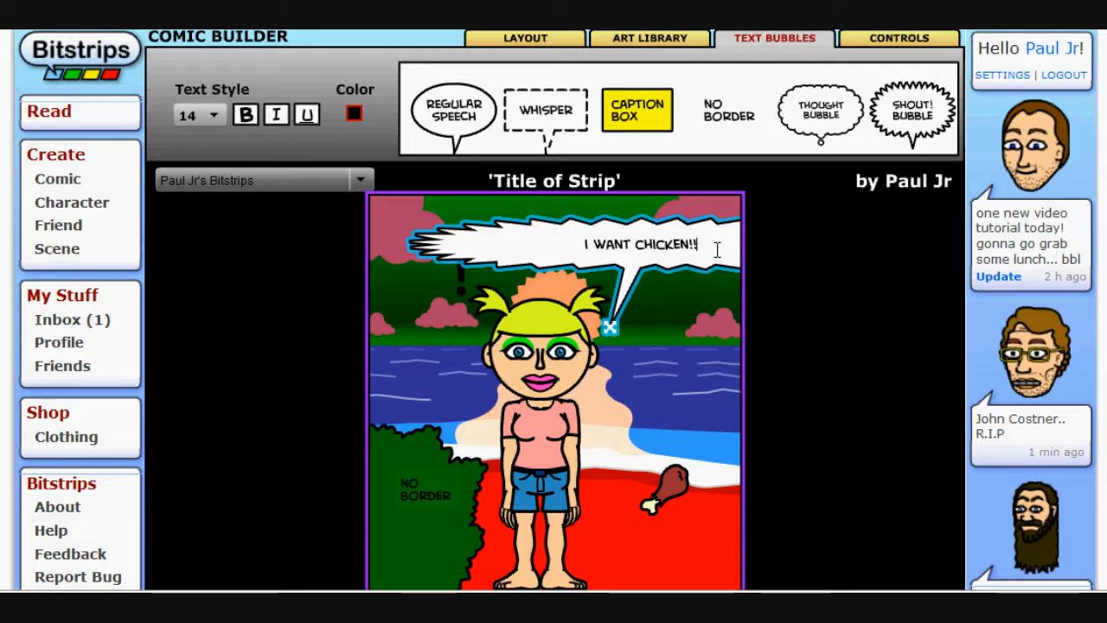
key("BackSpace")
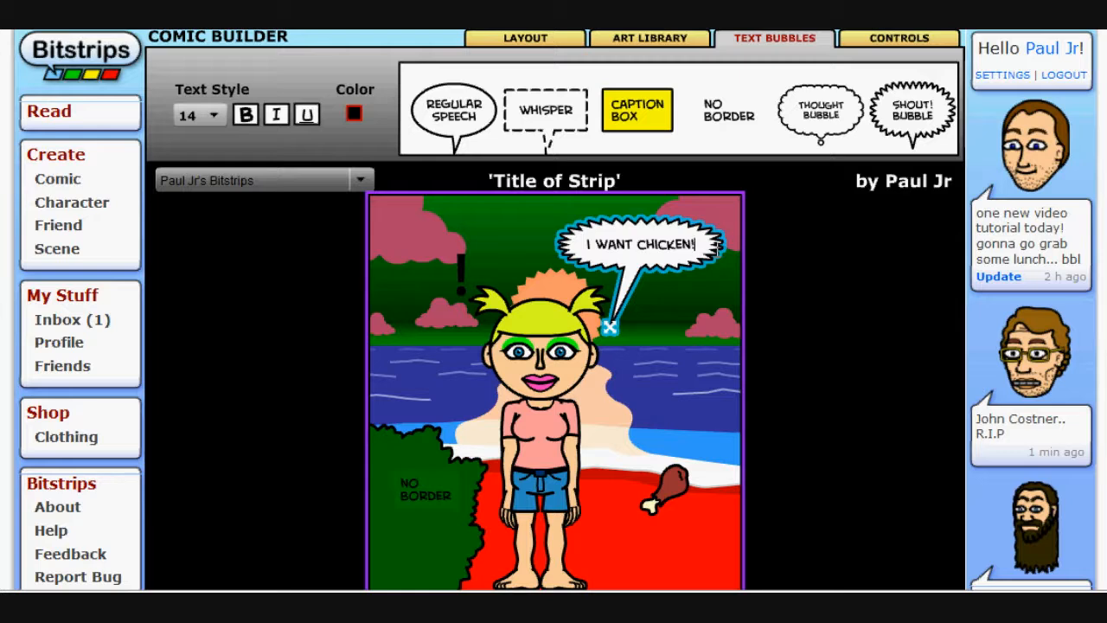
type("!")
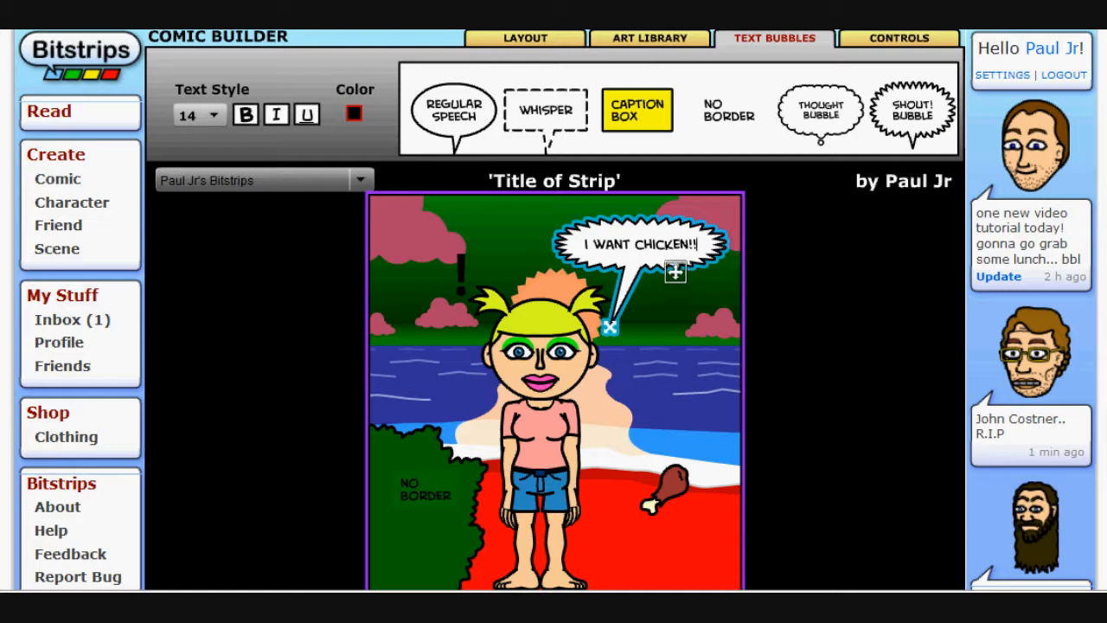
Make the bubble text bold, trying italic and underline and switching them off again
left_click(247, 121)
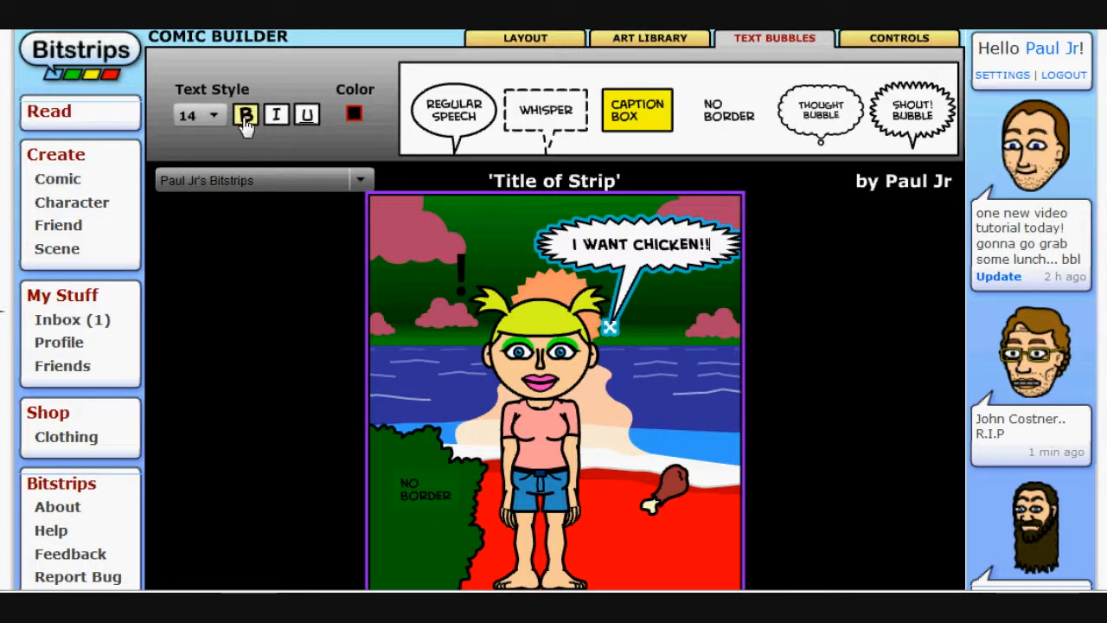
left_click(247, 120)
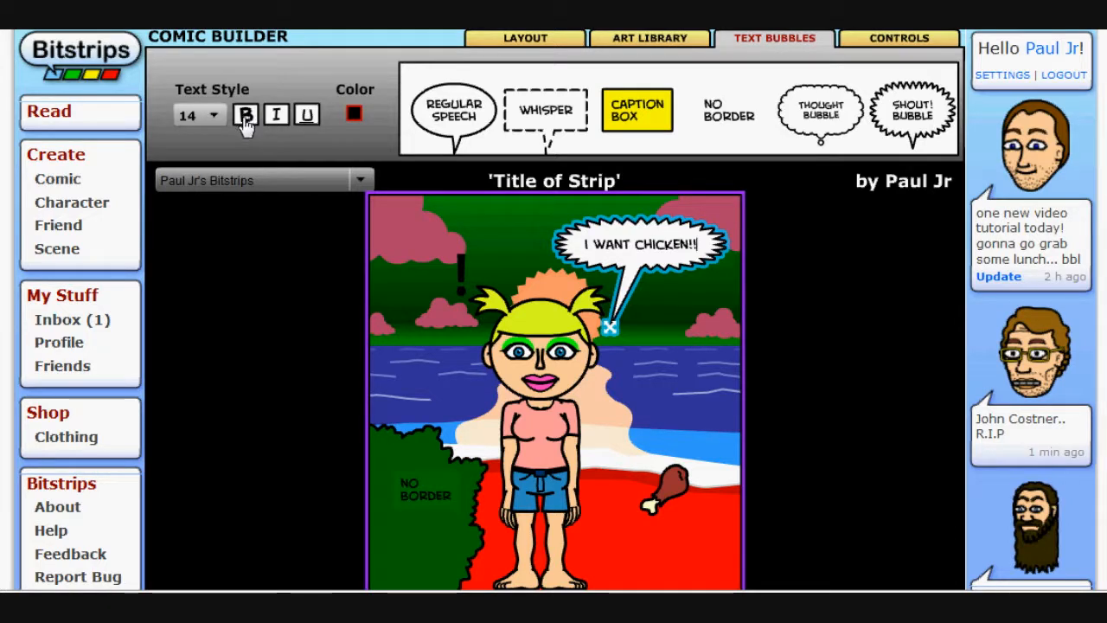
left_click(246, 116)
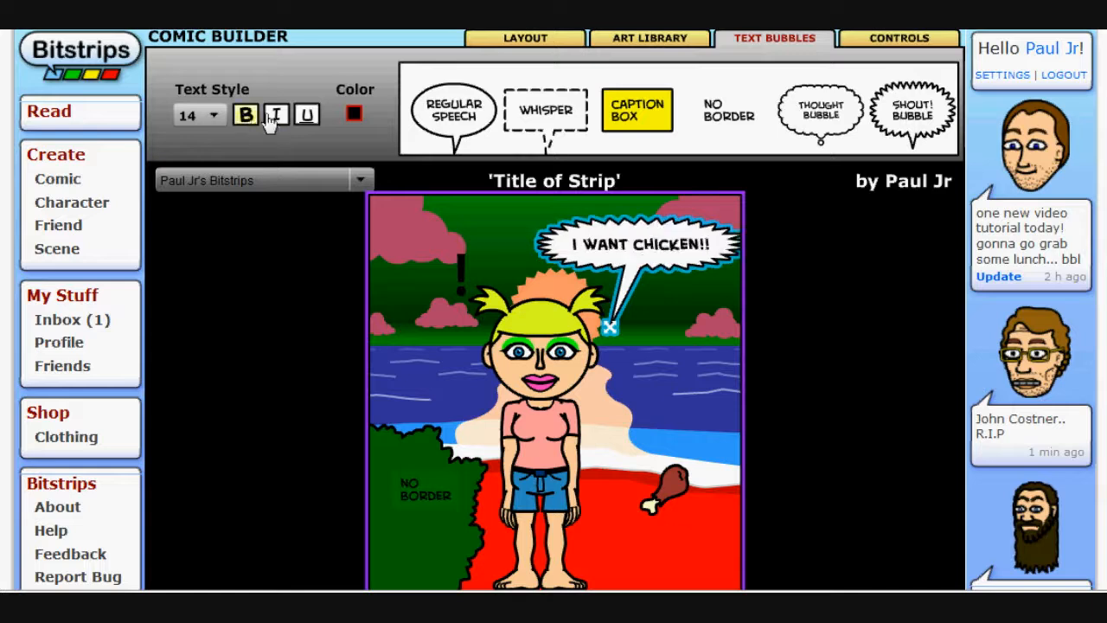
left_click(277, 116)
left_click(308, 116)
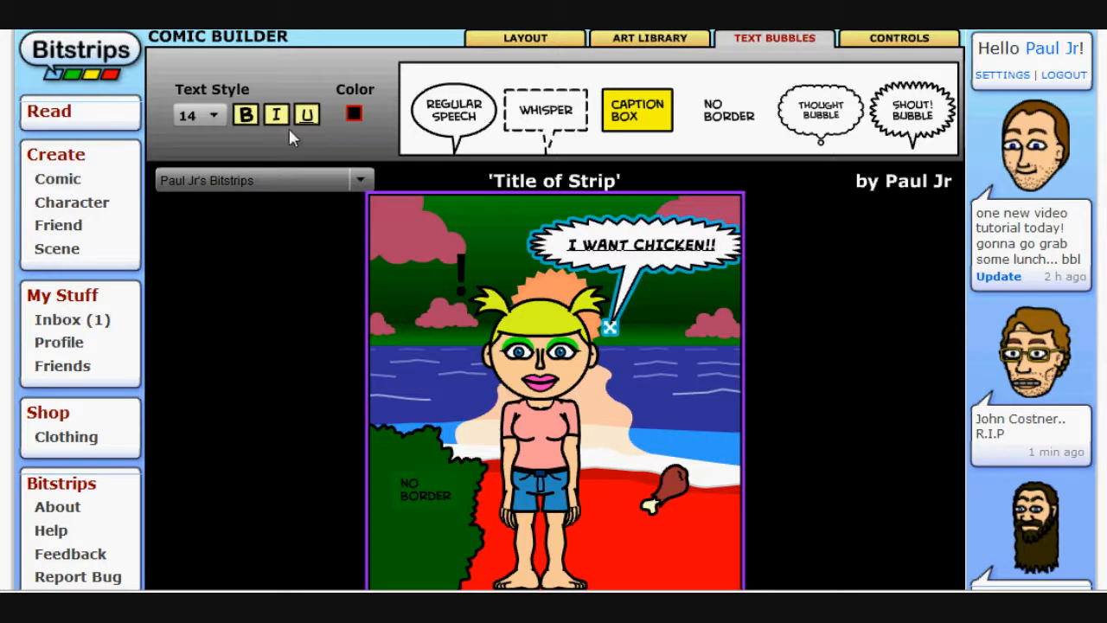
left_click(277, 119)
left_click(309, 116)
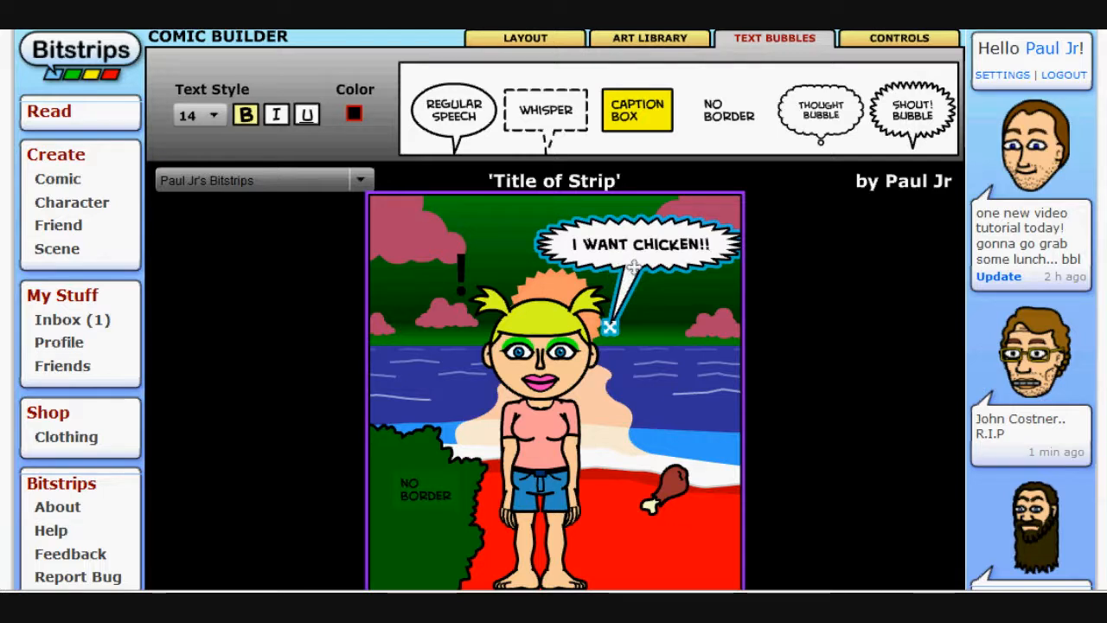
Nudge the shout bubble and its tail slightly, then set the bubble color to red
left_click_drag(634, 267, 629, 266)
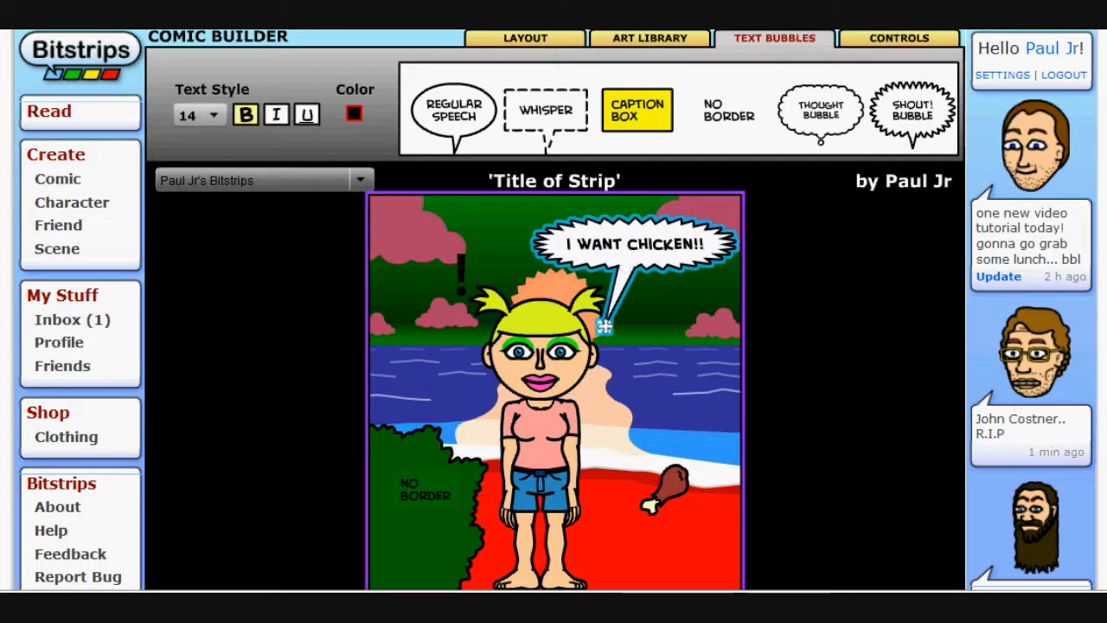
left_click_drag(604, 326, 610, 328)
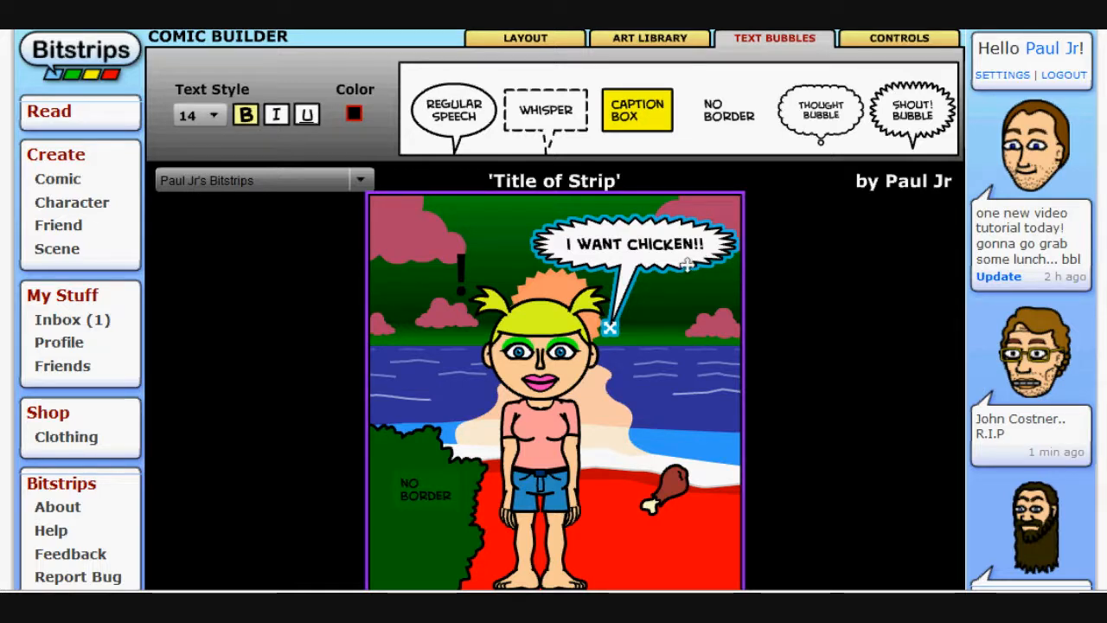
left_click(353, 119)
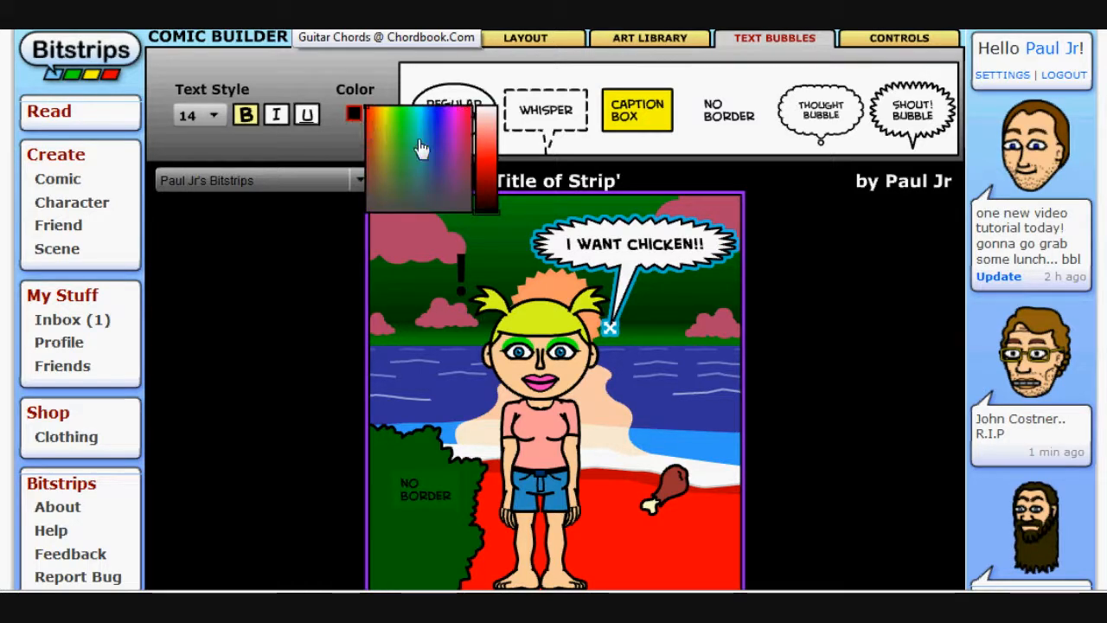
left_click(487, 165)
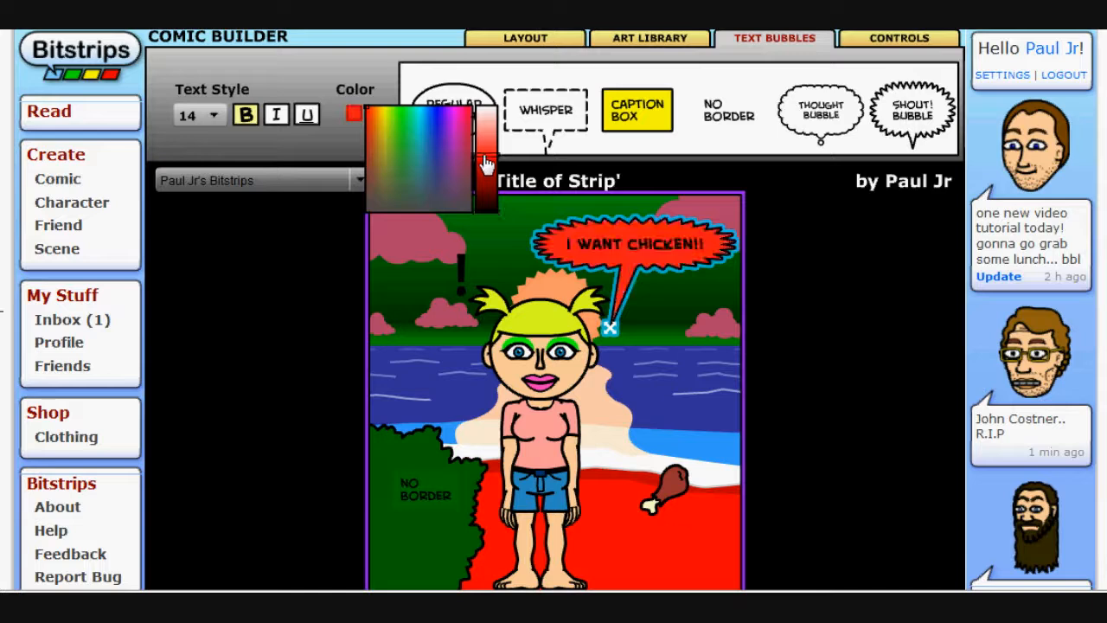
Change the shout bubble's color to black using the color picker's brightness slider
left_click(487, 163)
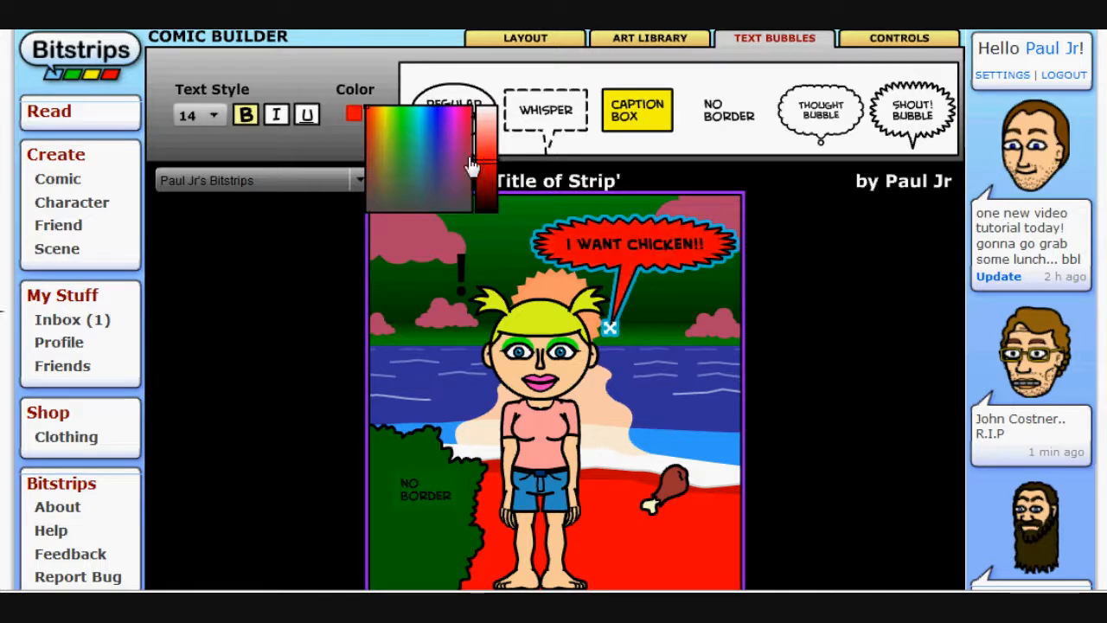
left_click_drag(375, 115, 367, 111)
left_click(487, 164)
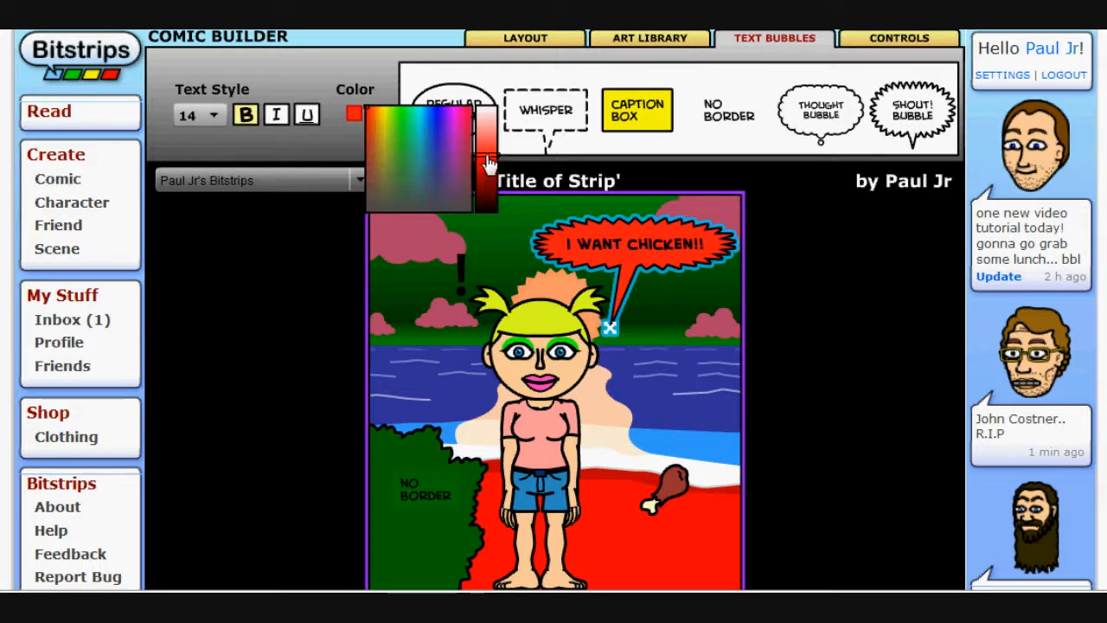
left_click_drag(489, 160, 487, 217)
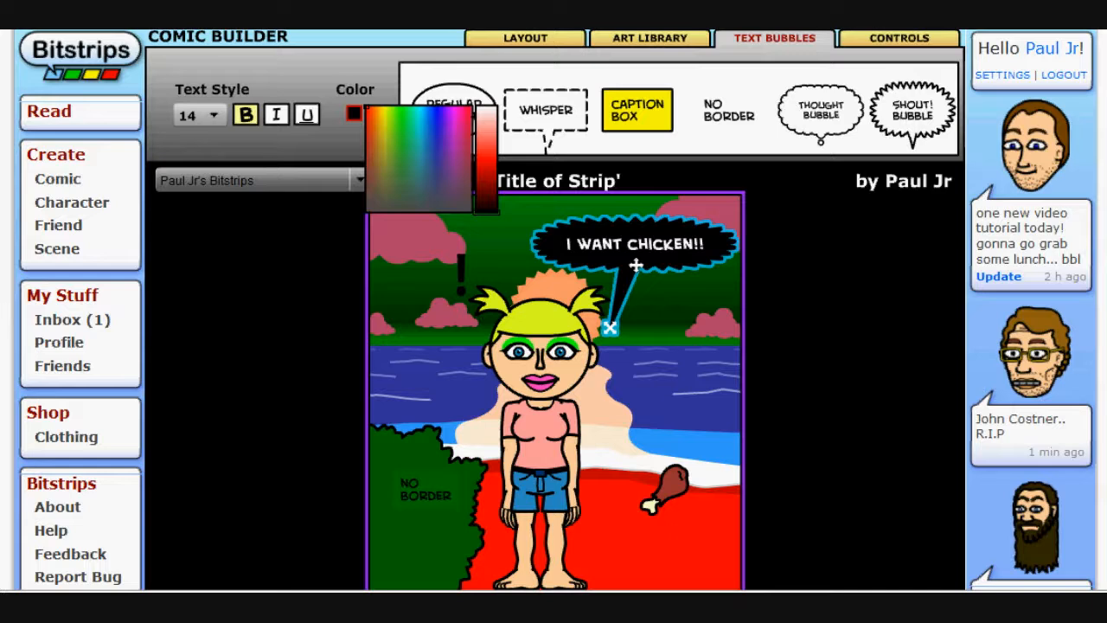
left_click(648, 320)
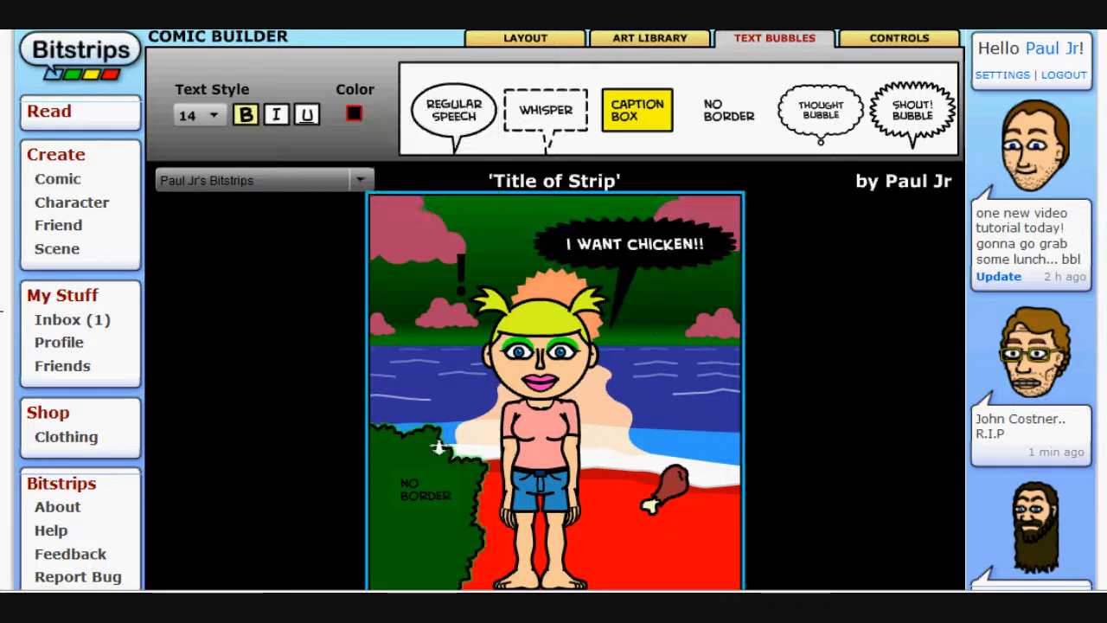
Set the no-border text's color to white and place it back on the bush
left_click(422, 473)
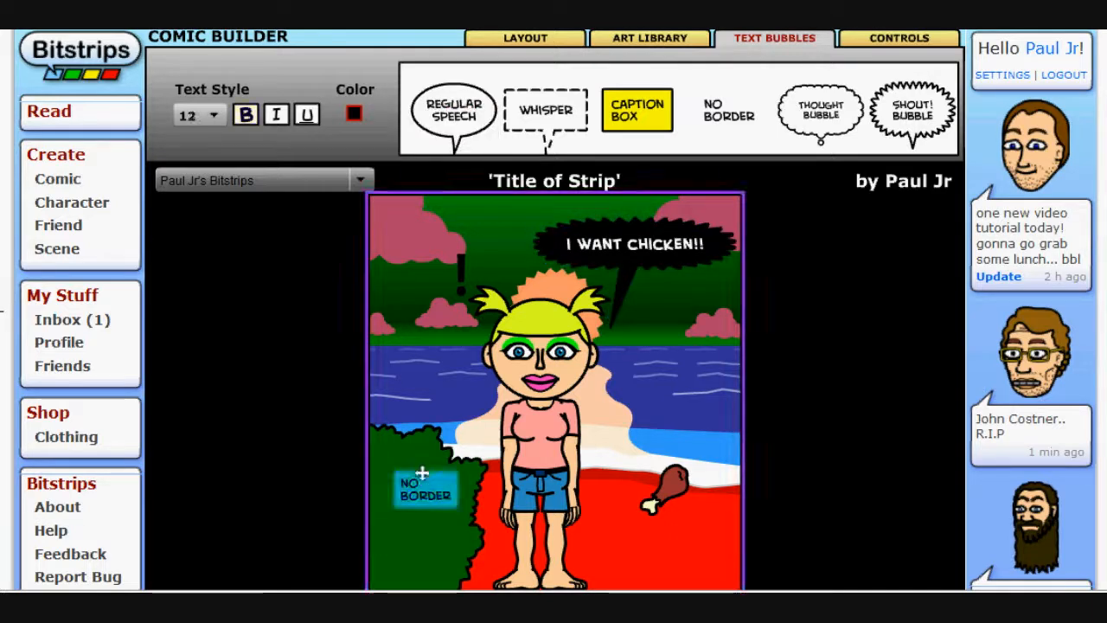
left_click_drag(422, 473, 496, 212)
left_click(354, 115)
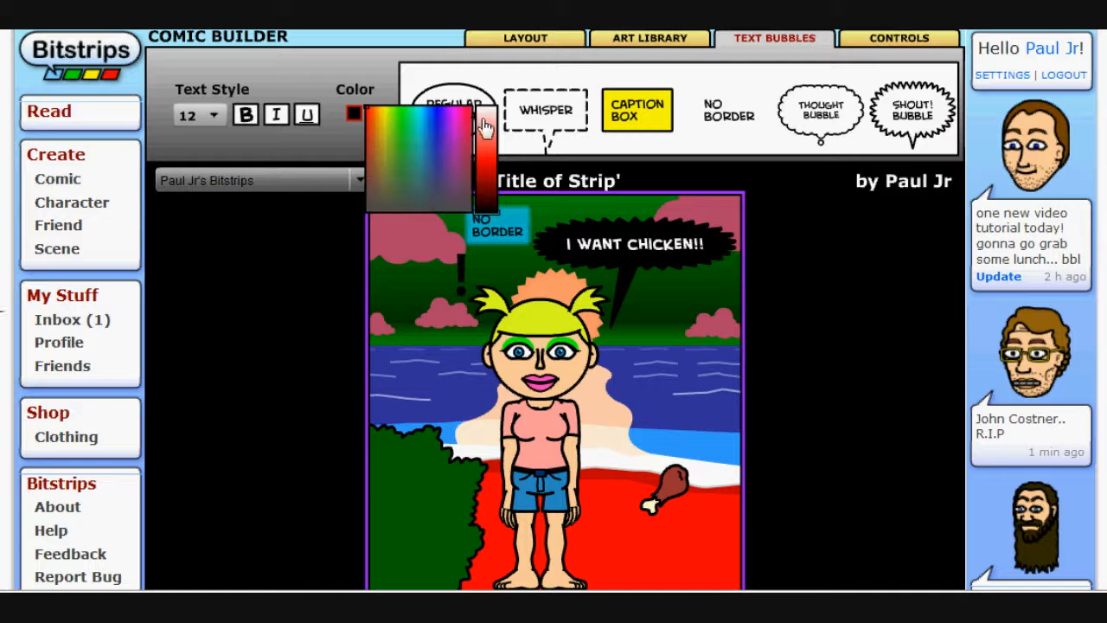
left_click_drag(485, 126, 492, 262)
left_click(559, 210)
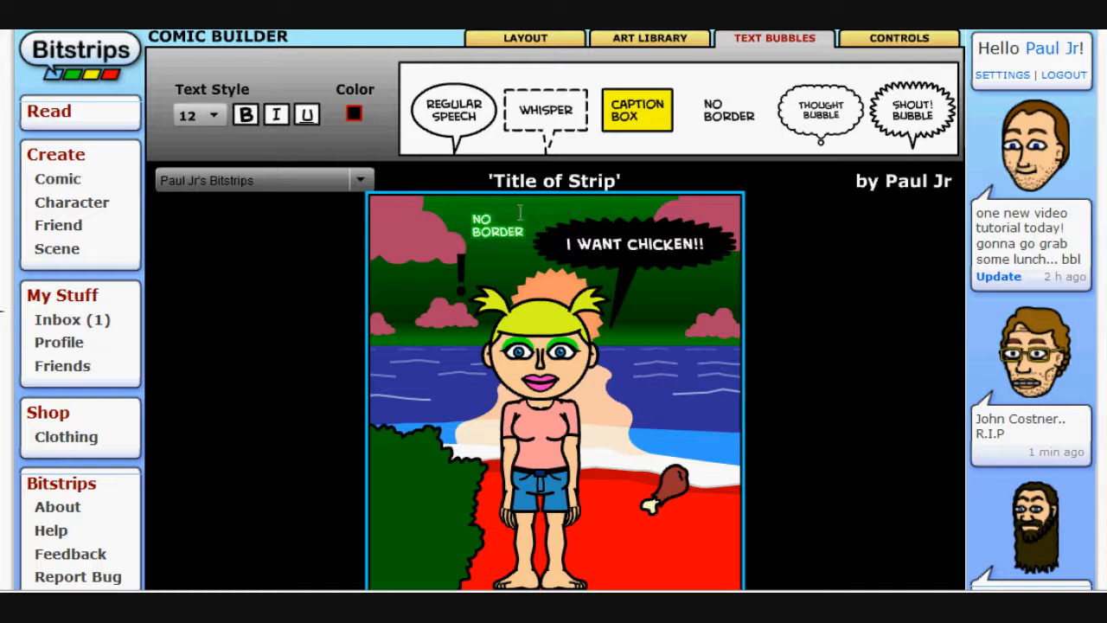
left_click_drag(522, 212, 439, 490)
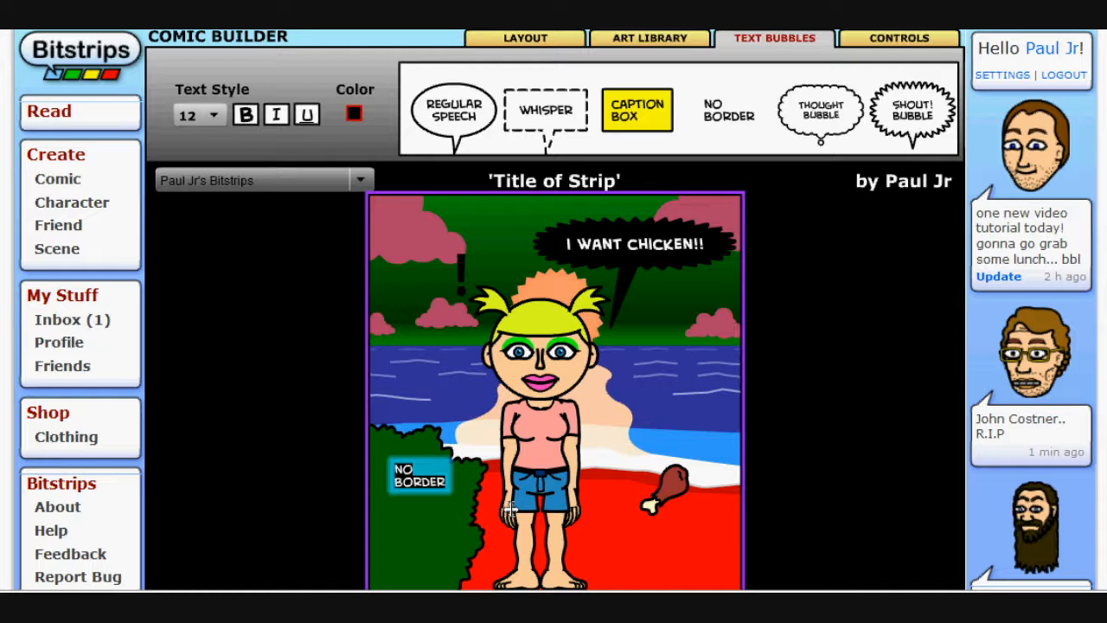
Replace the no-border text with I'M, A, BUSH on three separate lines
type("I'M")
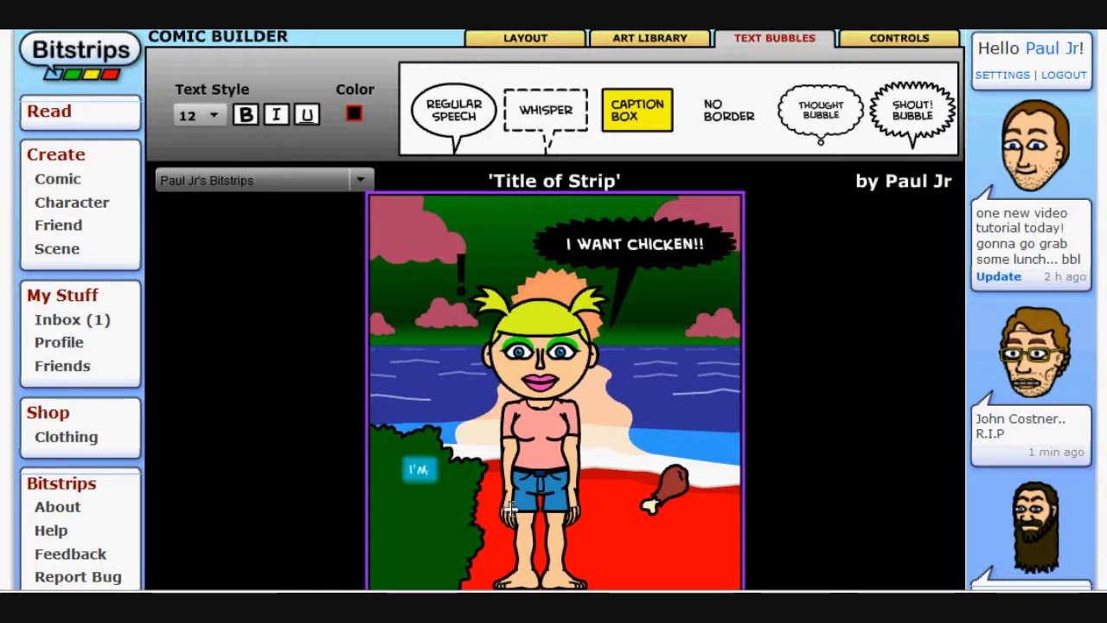
key("Return")
type("A")
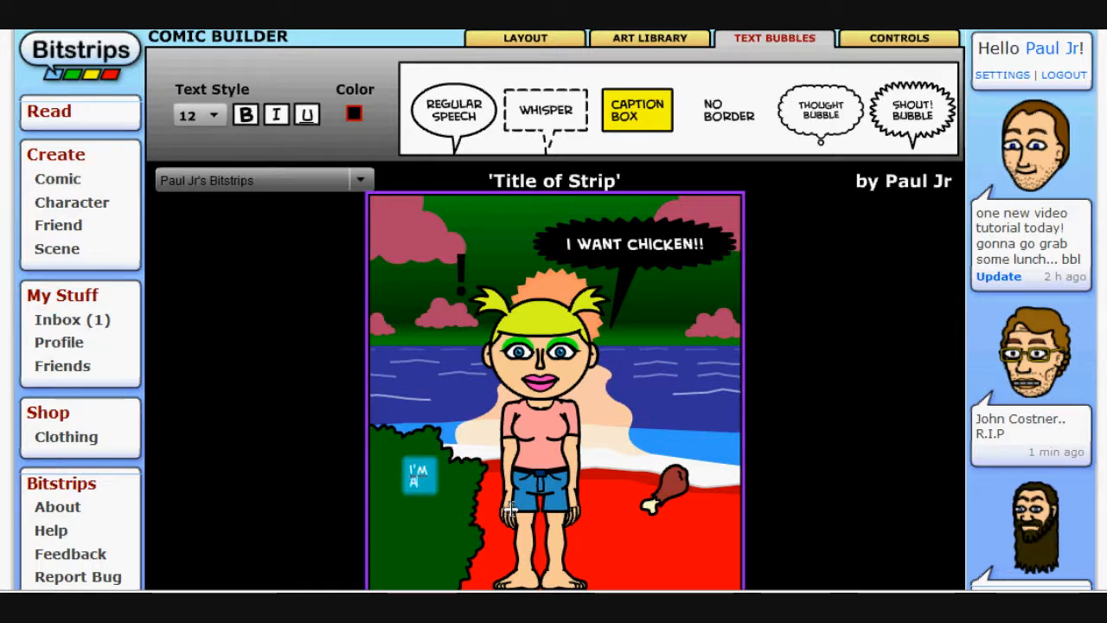
key("Return")
type("BUSH")
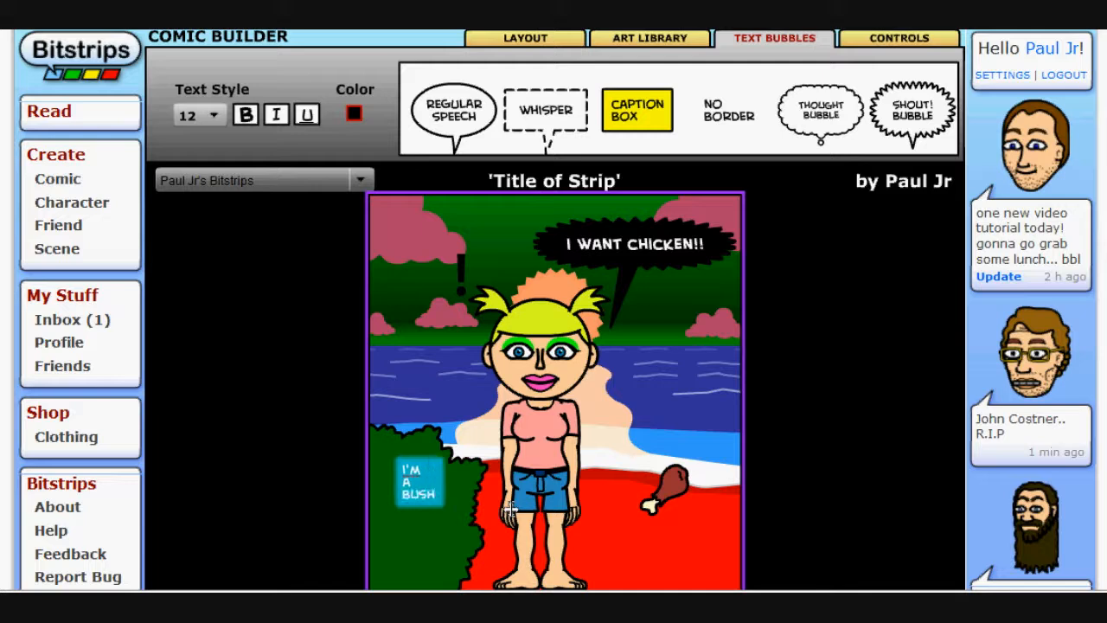
Make the bush text bold and nudge it slightly lower on the bush
left_click(247, 117)
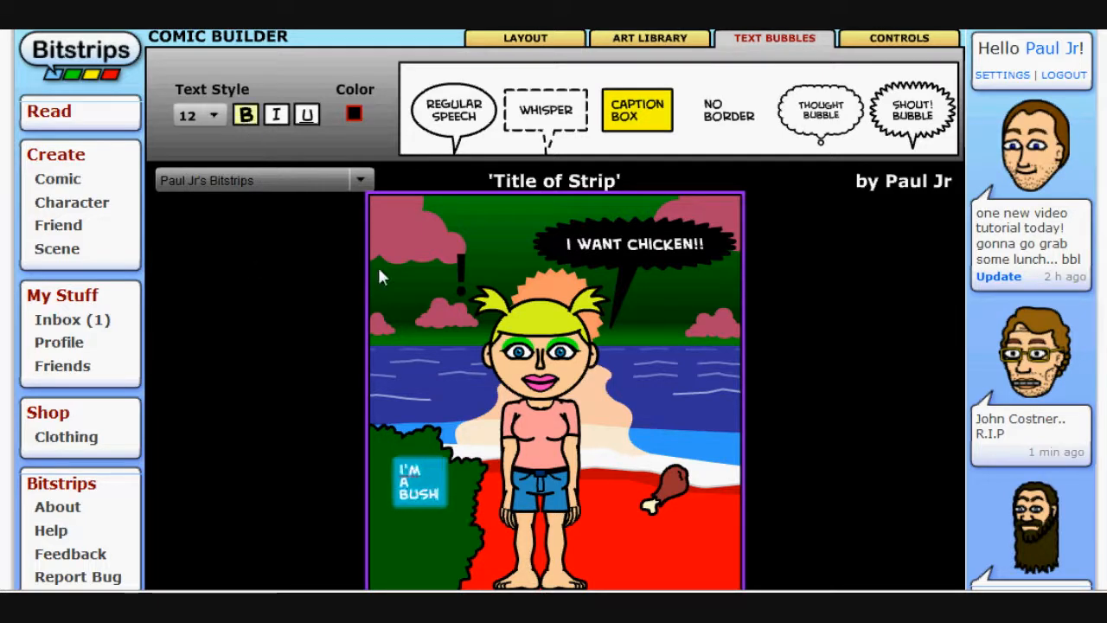
left_click_drag(444, 461, 440, 481)
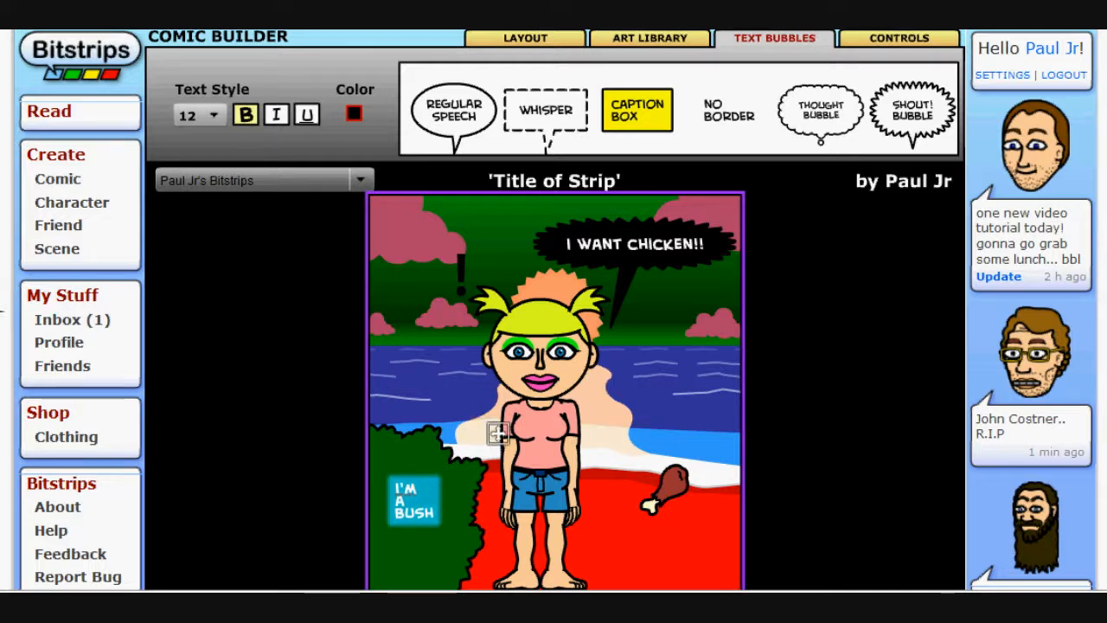
left_click(458, 370)
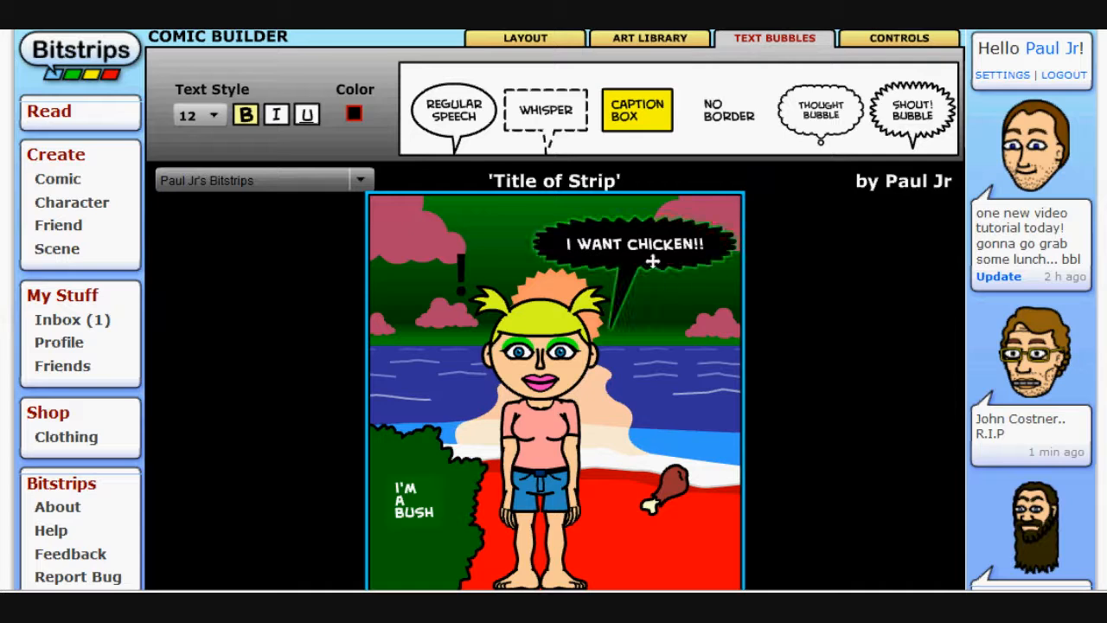
Open the controls and inspect the options for the character, drumstick, bush text, bush and exclamation mark
left_click(870, 38)
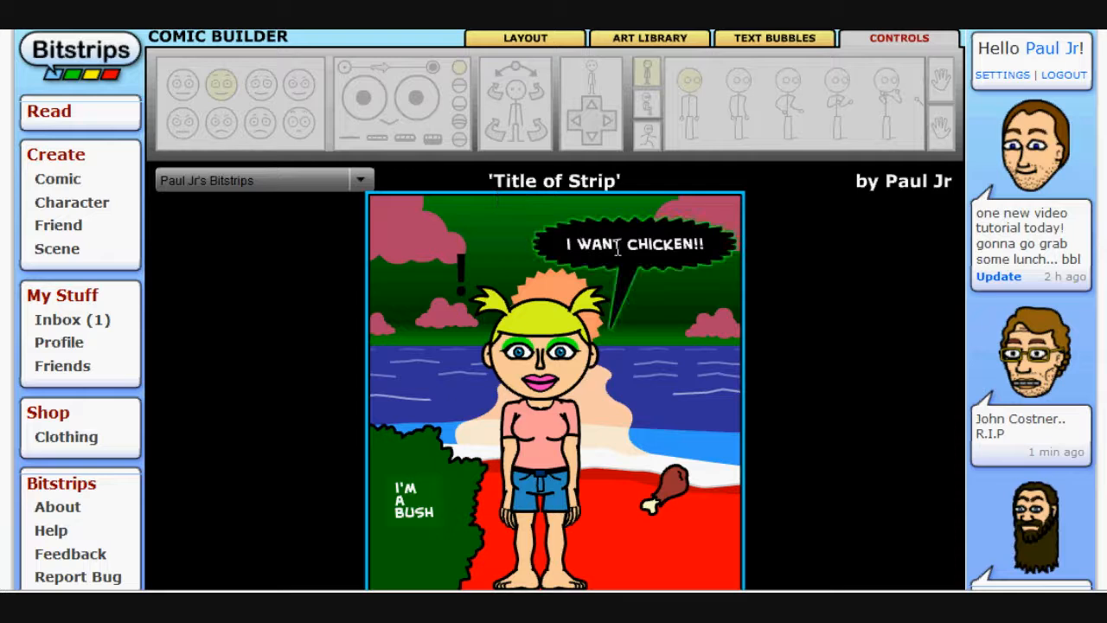
left_click(584, 309)
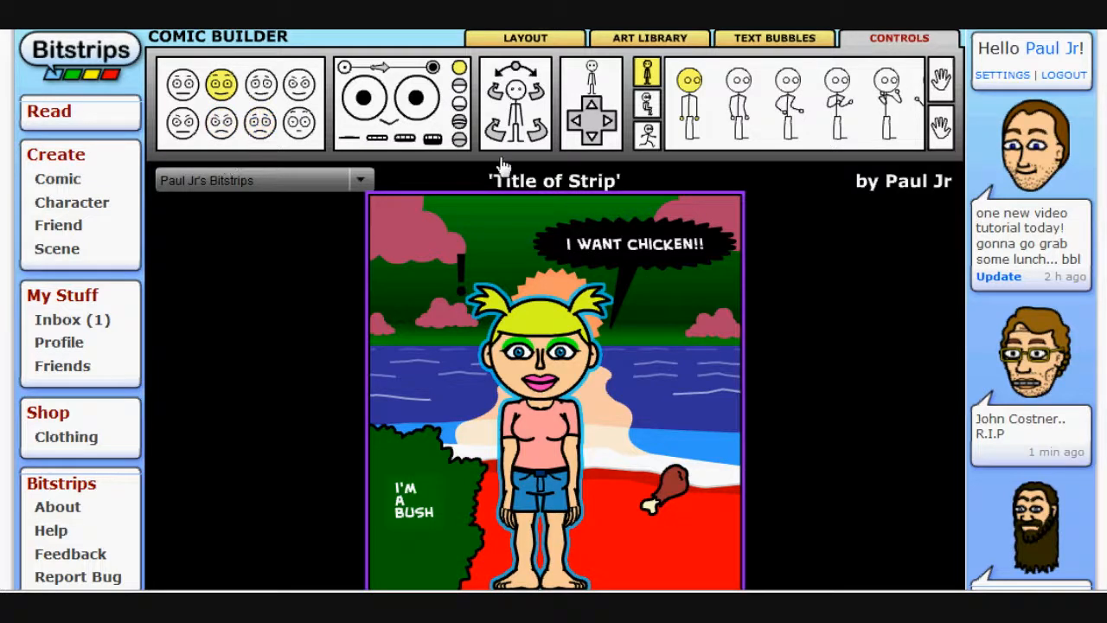
left_click(594, 136)
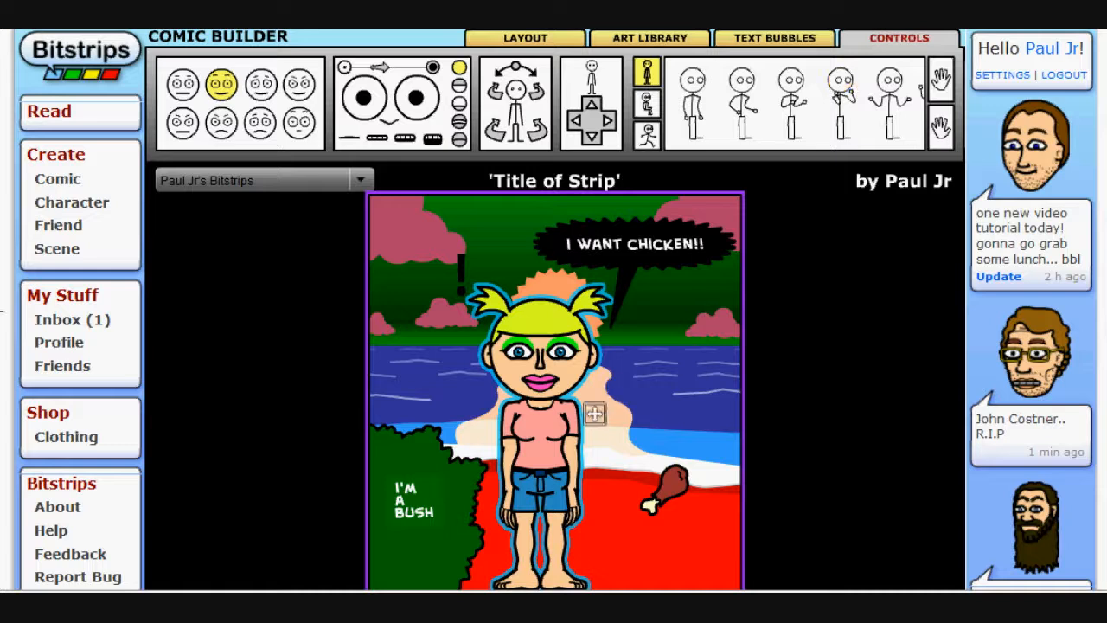
left_click(688, 478)
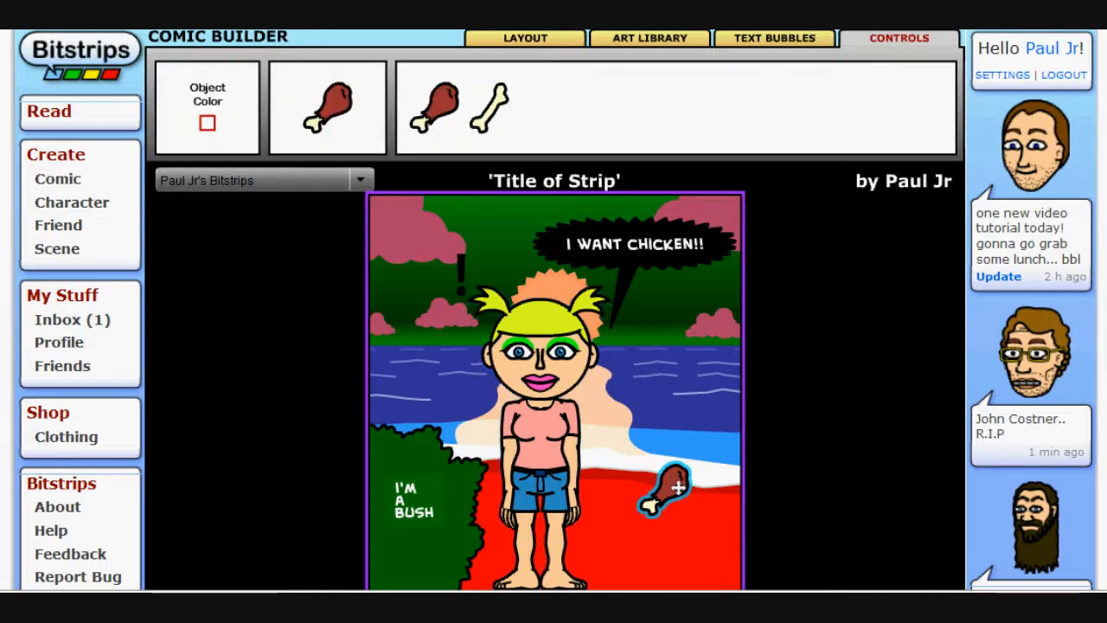
left_click(397, 517)
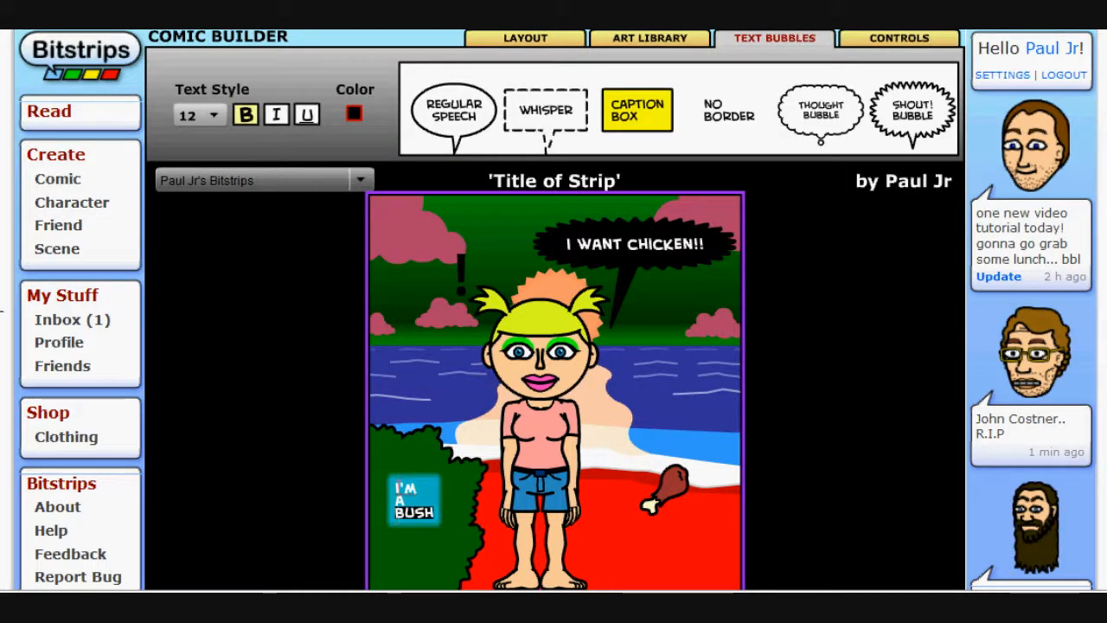
left_click(400, 464)
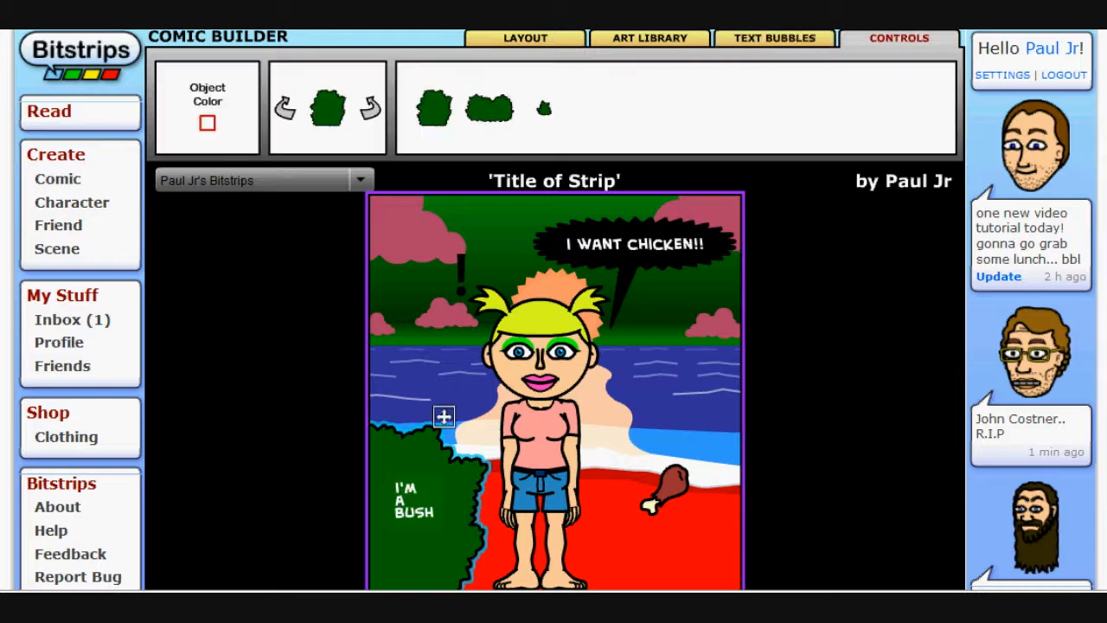
left_click(463, 277)
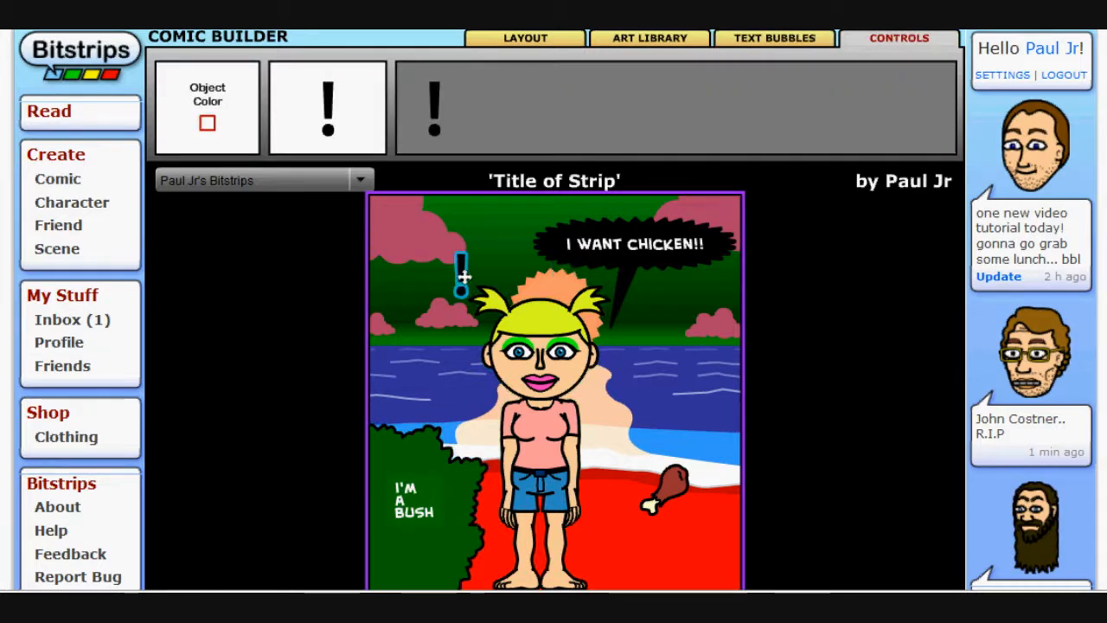
left_click(608, 250)
left_click(529, 429)
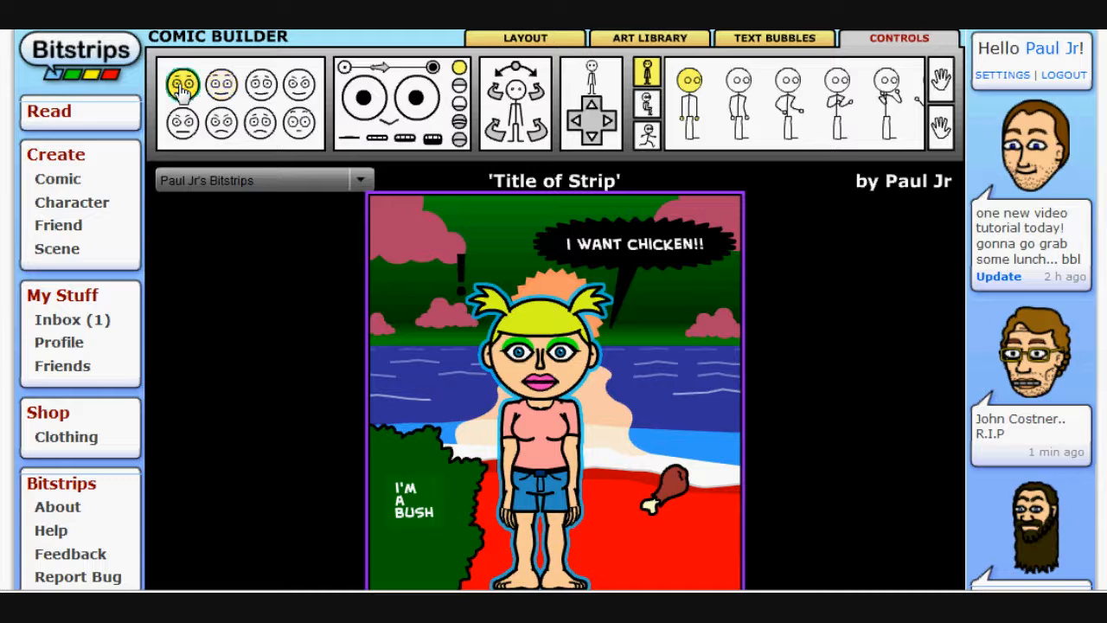
Try several facial expressions on the character and settle on the worried frowning one
left_click(220, 90)
left_click(258, 90)
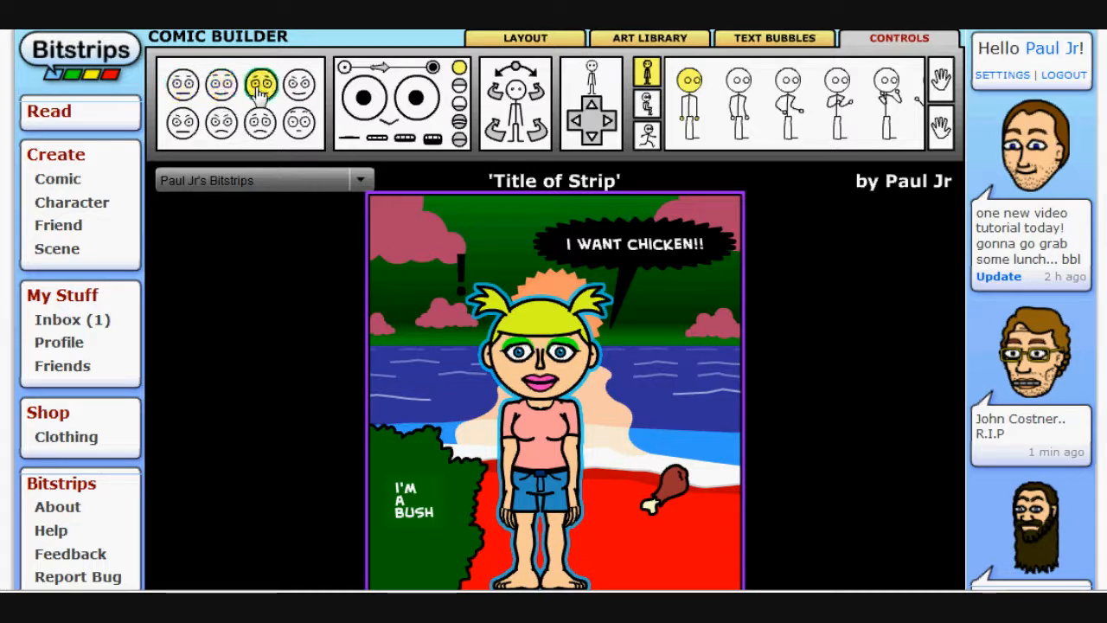
left_click(299, 88)
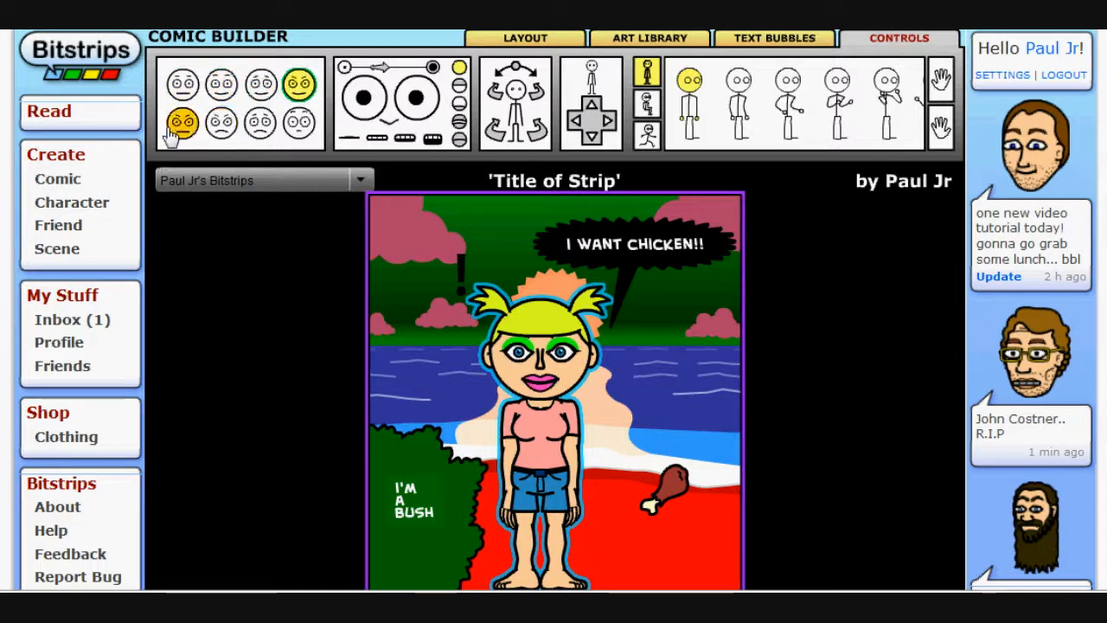
left_click(221, 122)
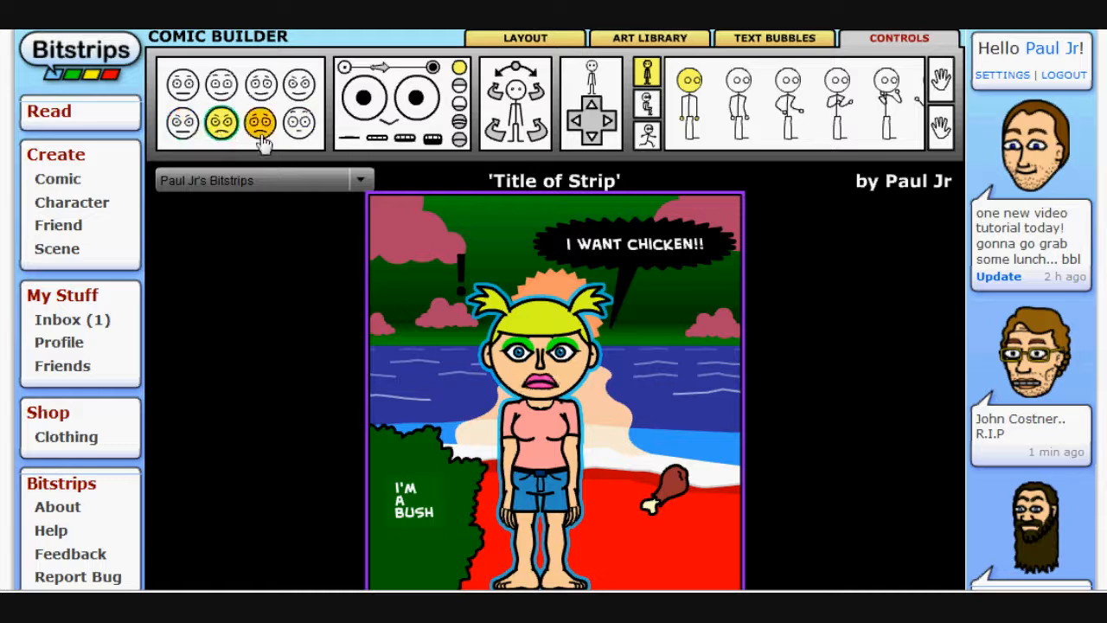
left_click(261, 130)
left_click(301, 130)
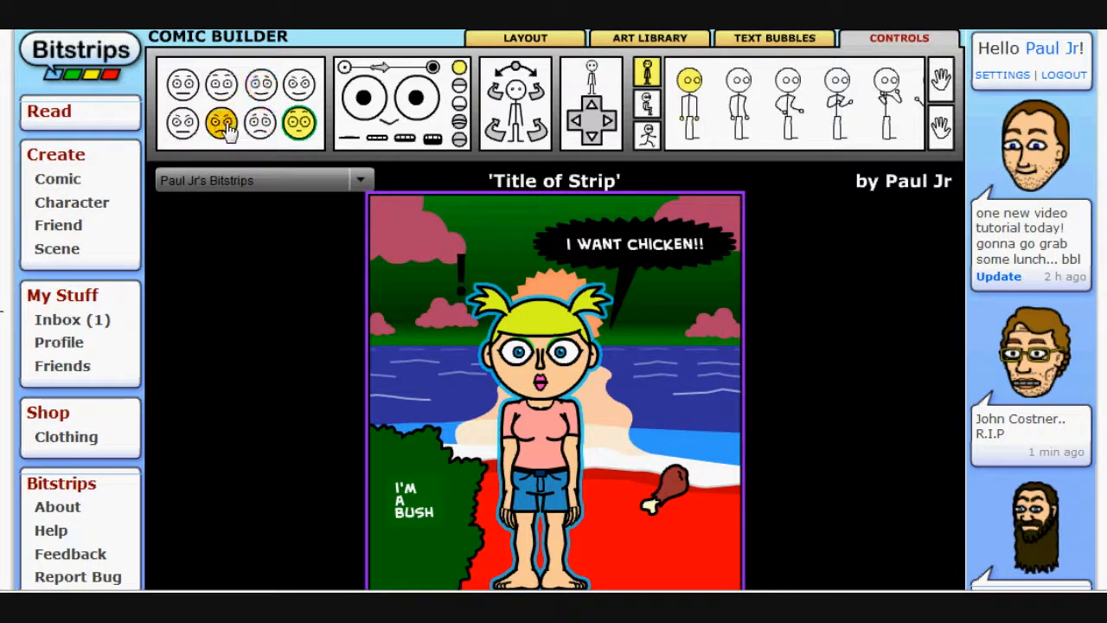
left_click(225, 125)
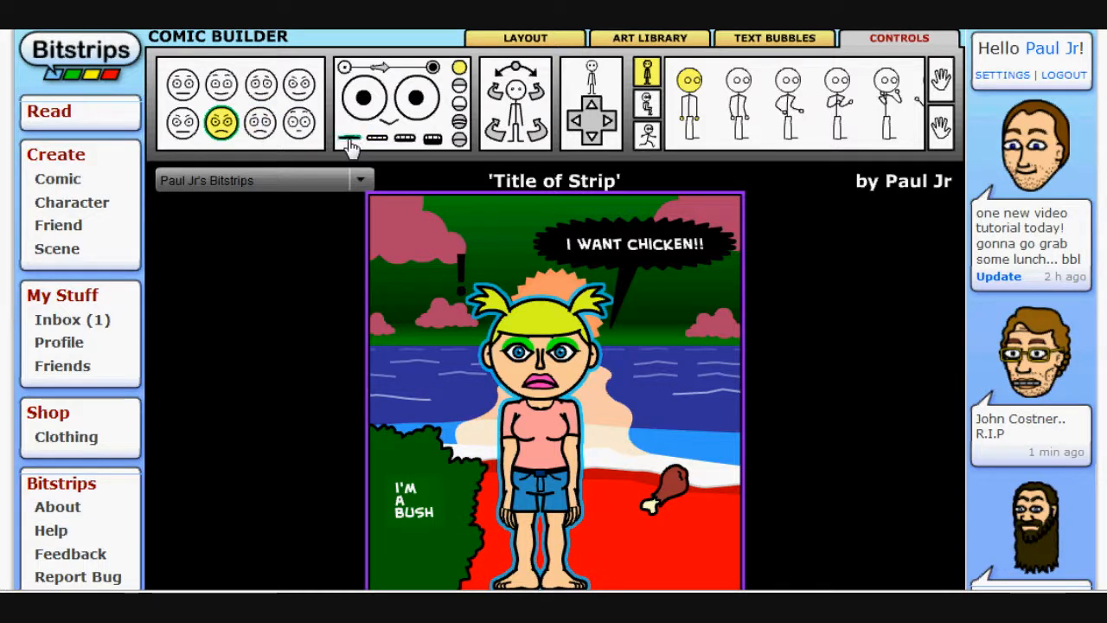
Set the character's mouth to the wide open, teeth-showing shape
left_click(377, 138)
left_click(404, 138)
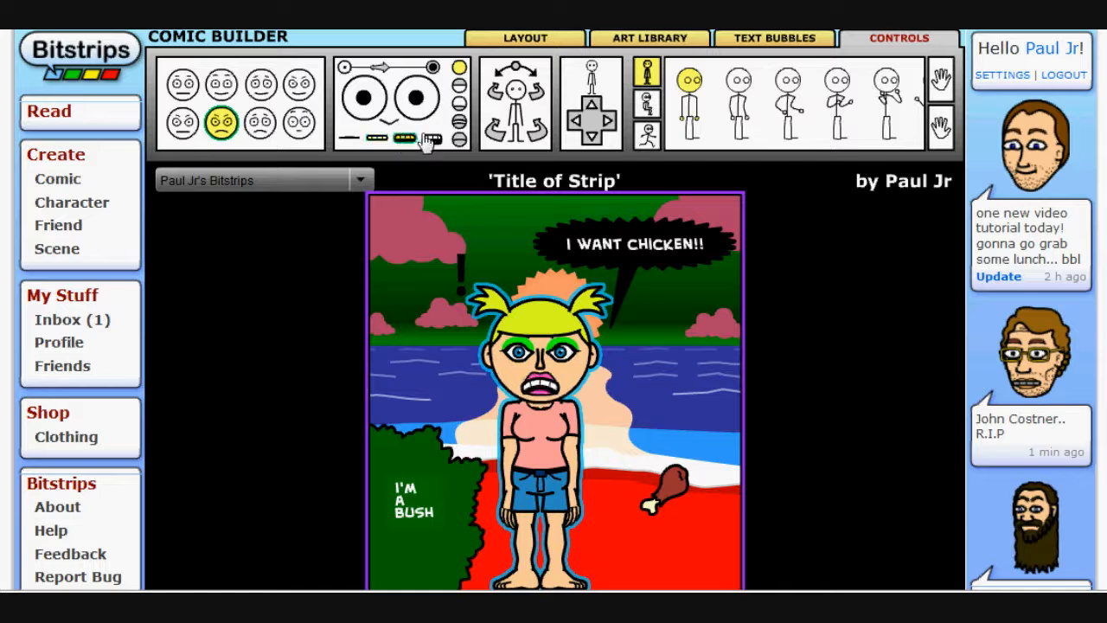
left_click(432, 140)
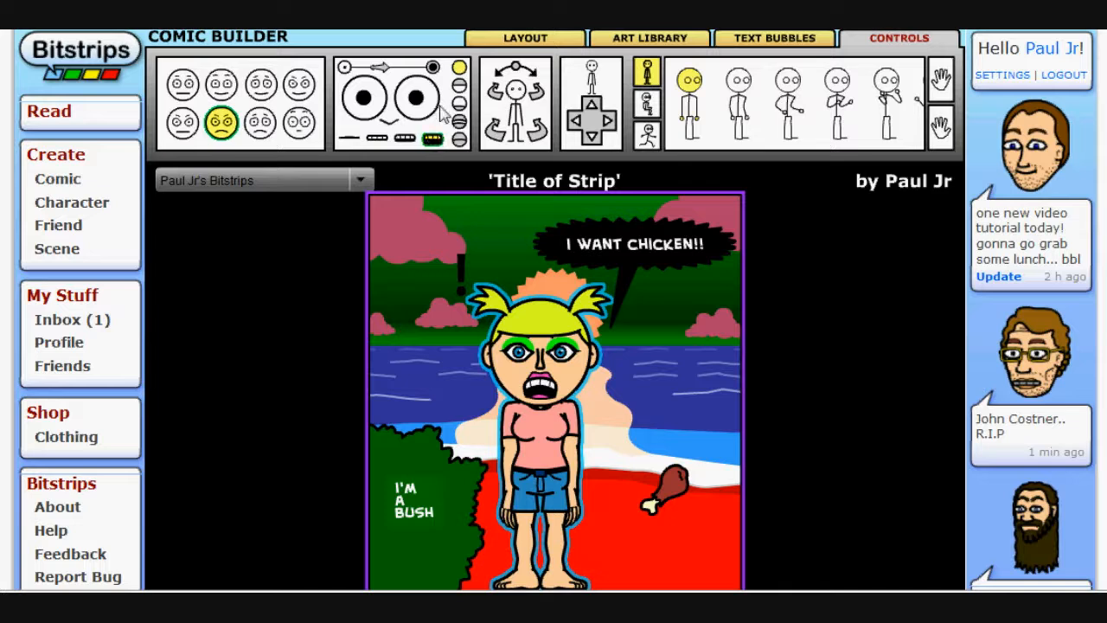
Try different eyelid positions, returning to fully open eyes
left_click(460, 136)
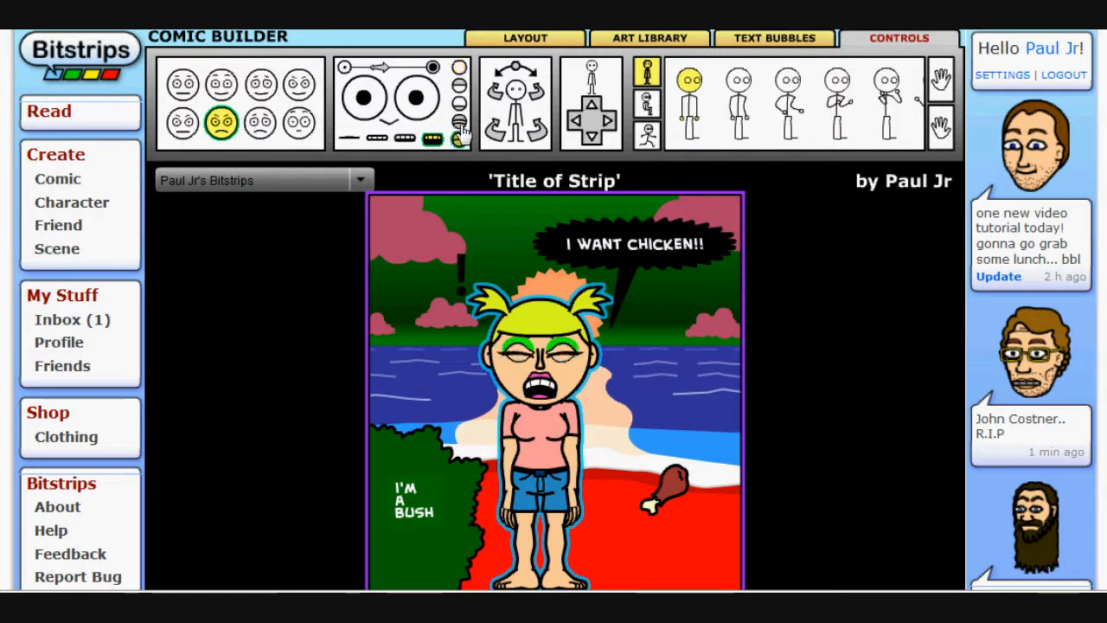
left_click(460, 104)
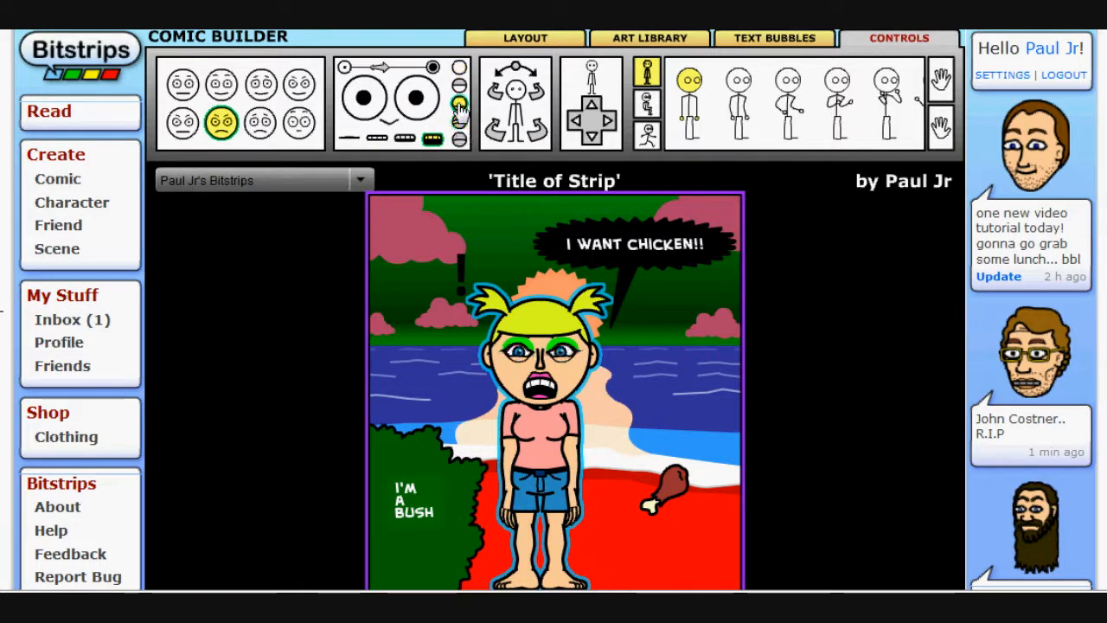
left_click(459, 86)
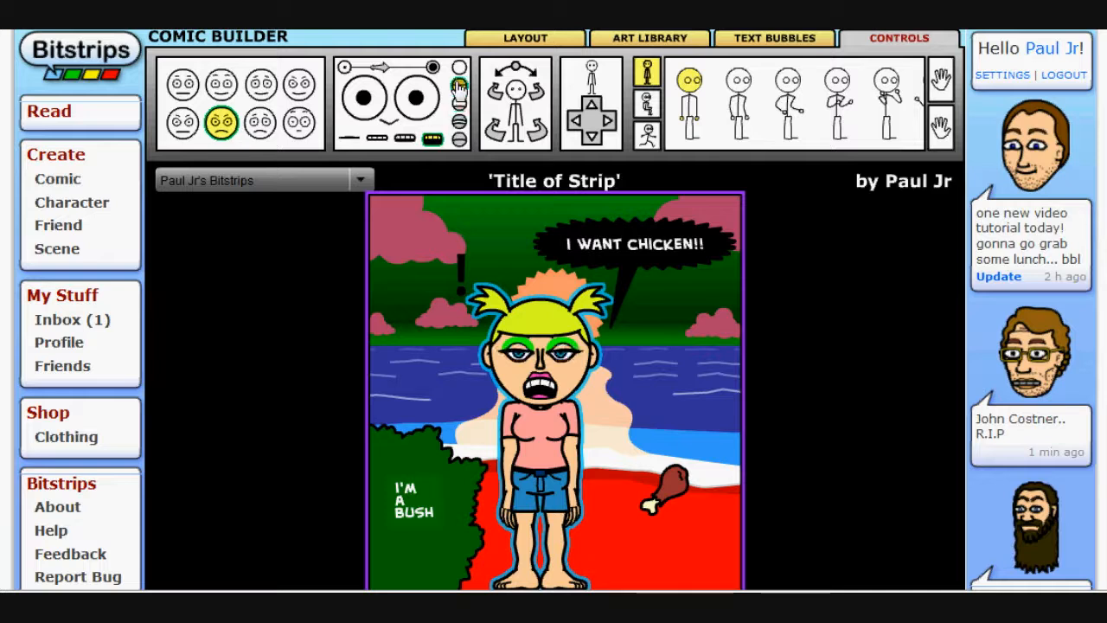
left_click(462, 66)
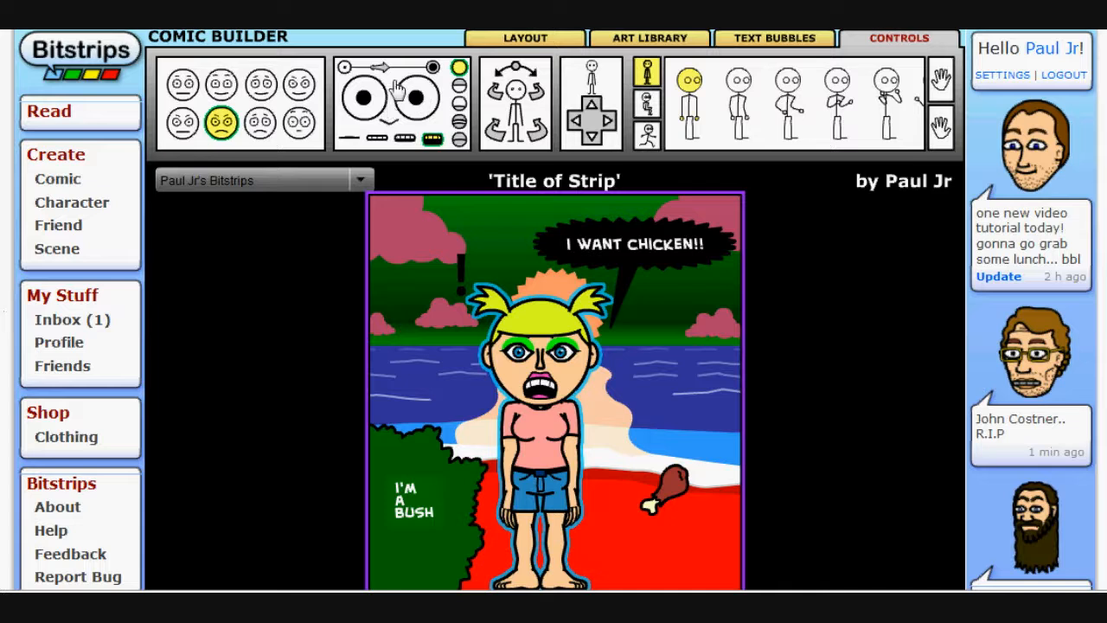
Try enlarging the pupils with the eye-size slider, then return it to its original size
left_click_drag(382, 76, 436, 75)
left_click(457, 76)
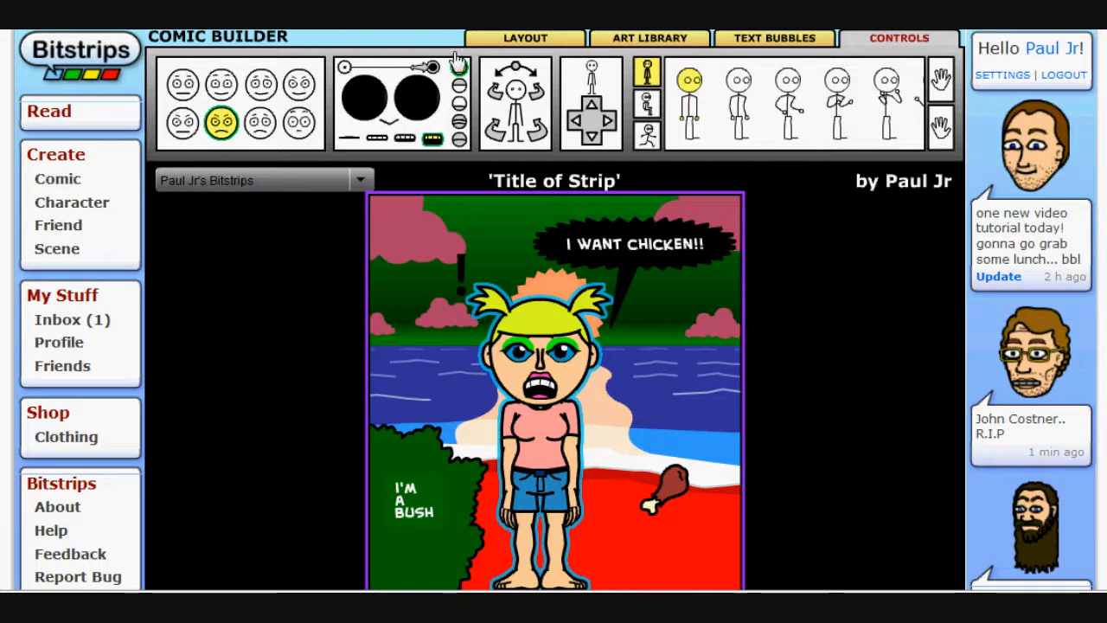
left_click_drag(430, 67, 383, 73)
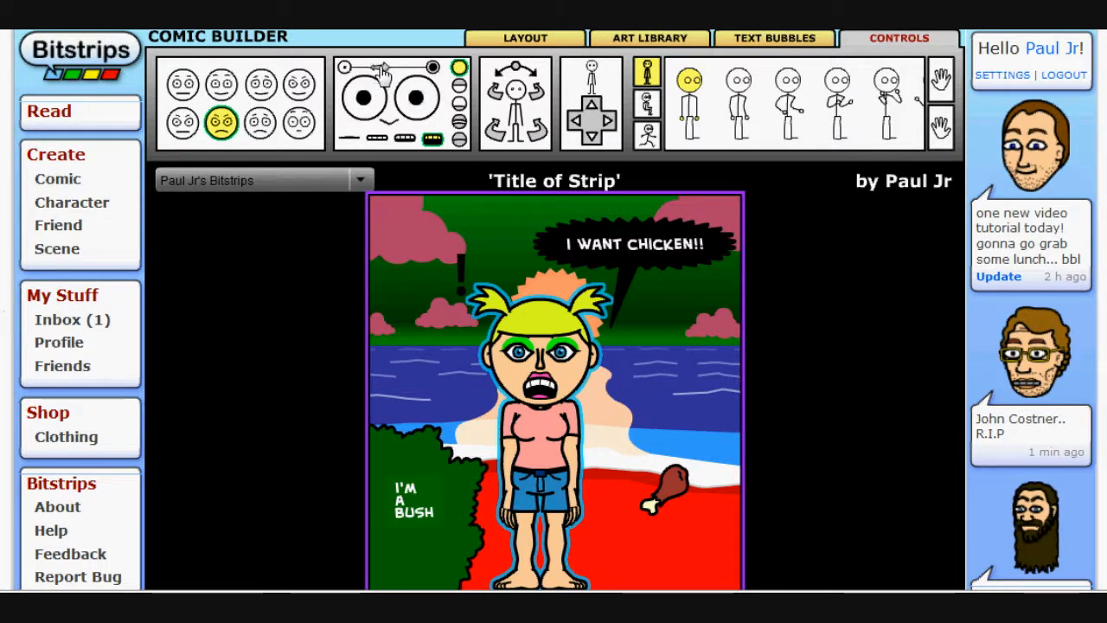
Try shifting the pupils and closing the eyelids partway on each eye, then reopen both eyes fully
mouse_move(418, 116)
left_mouse_down()
mouse_move(428, 117)
mouse_move(403, 112)
mouse_move(422, 121)
mouse_move(419, 107)
left_mouse_up()
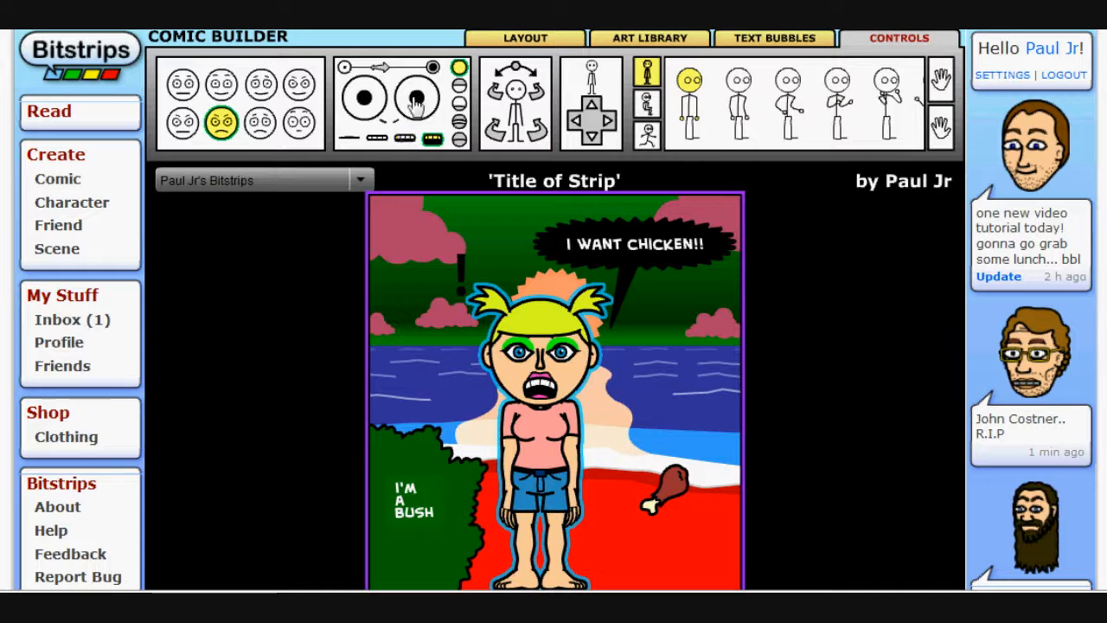
left_click_drag(367, 109, 428, 101)
left_click(459, 141)
left_click(459, 121)
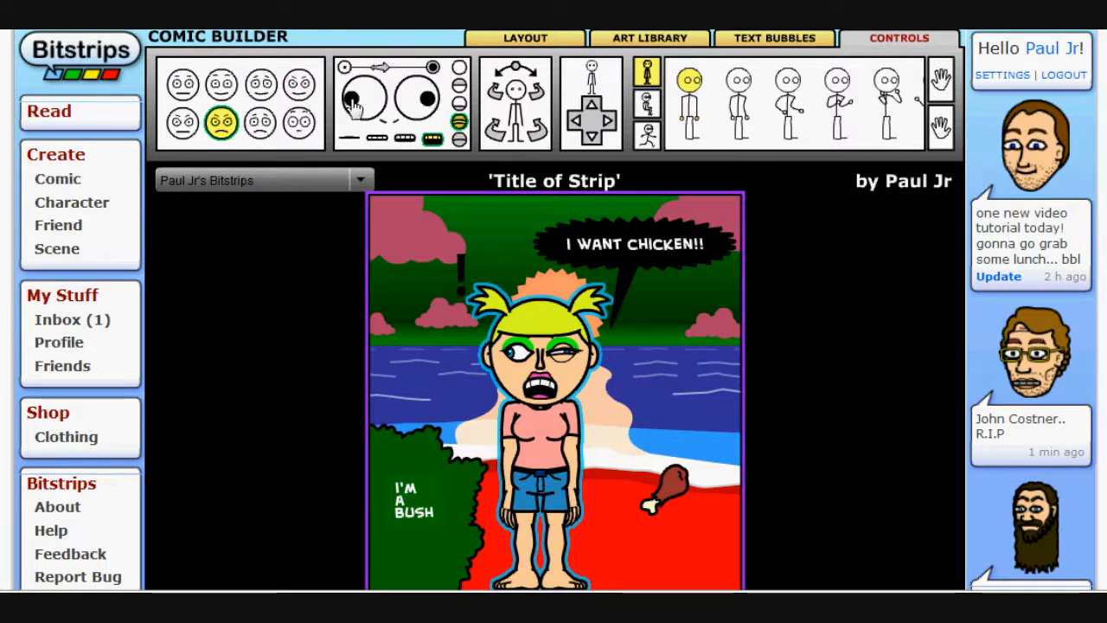
left_click_drag(351, 101, 362, 96)
left_click(459, 84)
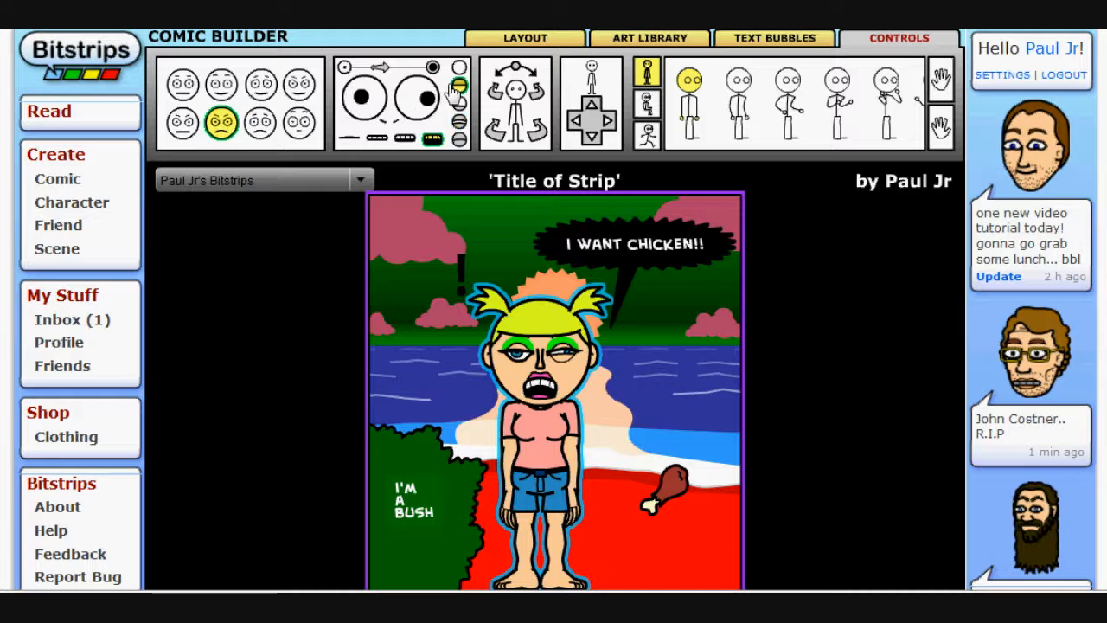
left_click_drag(360, 99, 355, 102)
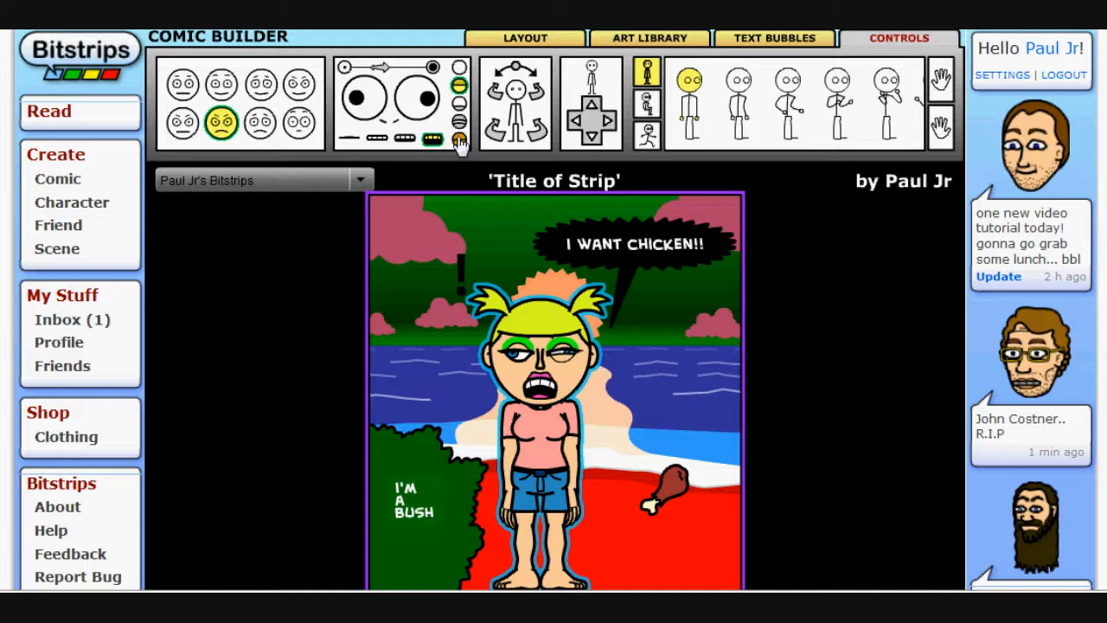
left_click(460, 68)
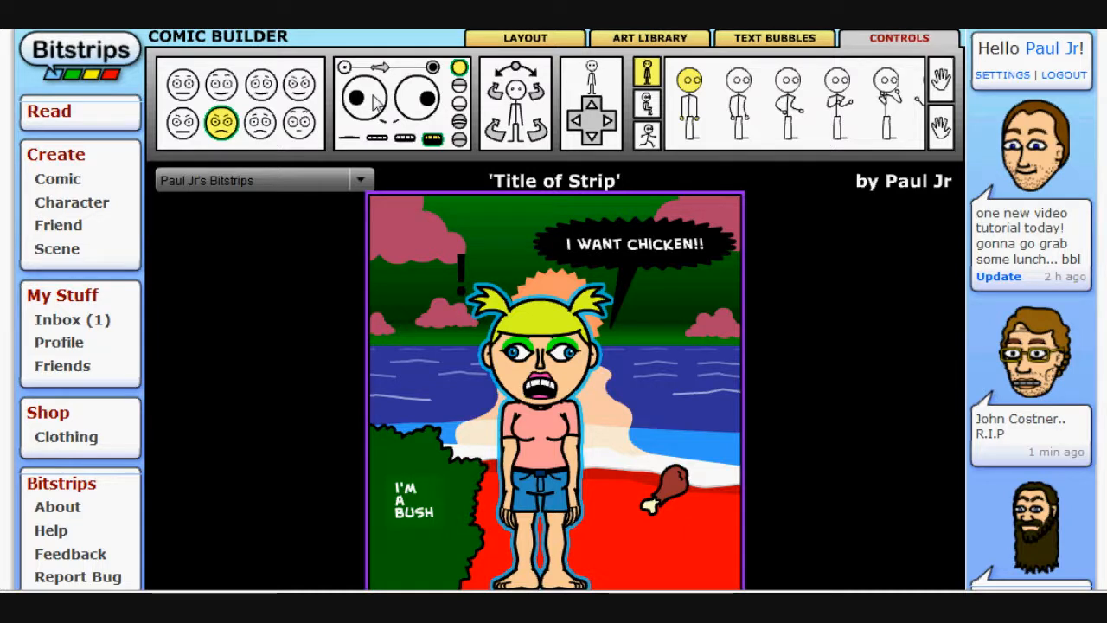
Try a one-eyed wink and move the pupils, then restore both eyes to fully open
left_click(460, 141)
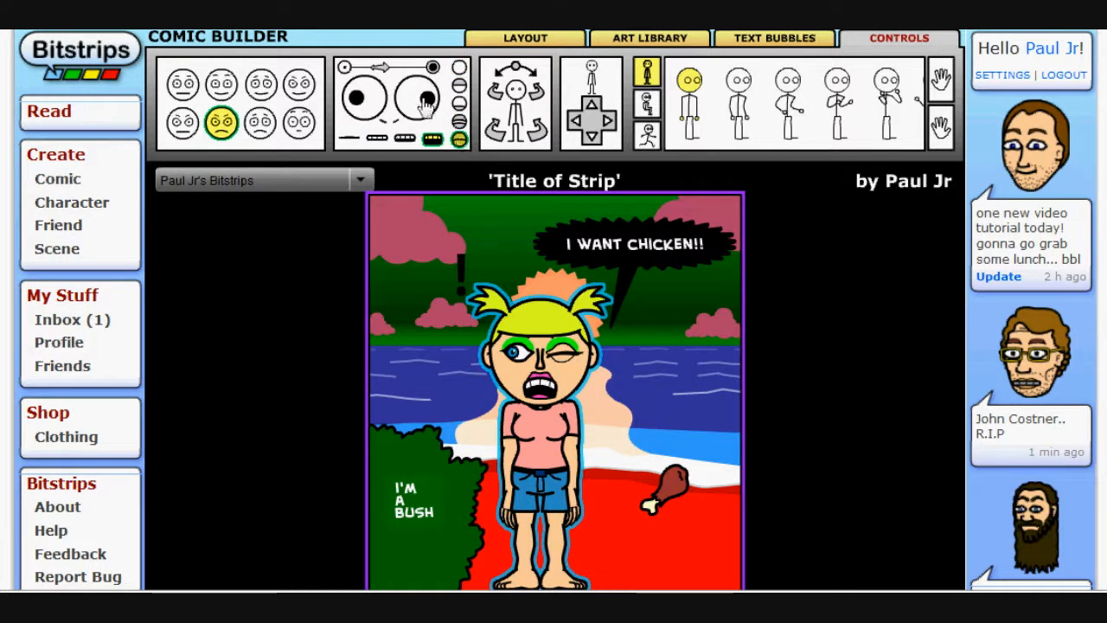
left_click(459, 71)
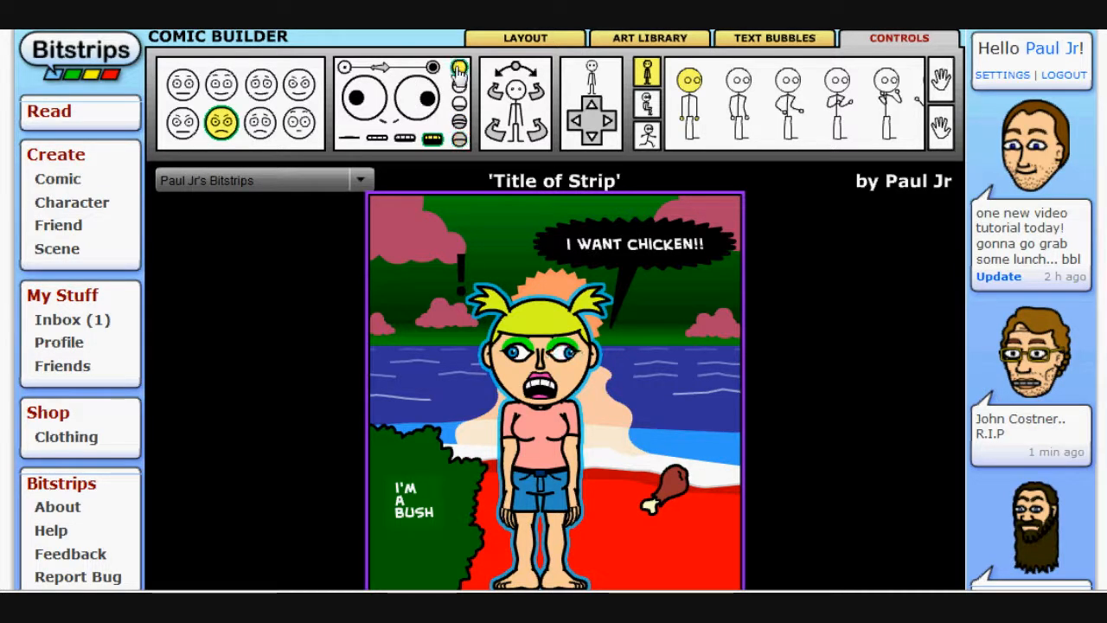
left_click_drag(355, 102, 358, 103)
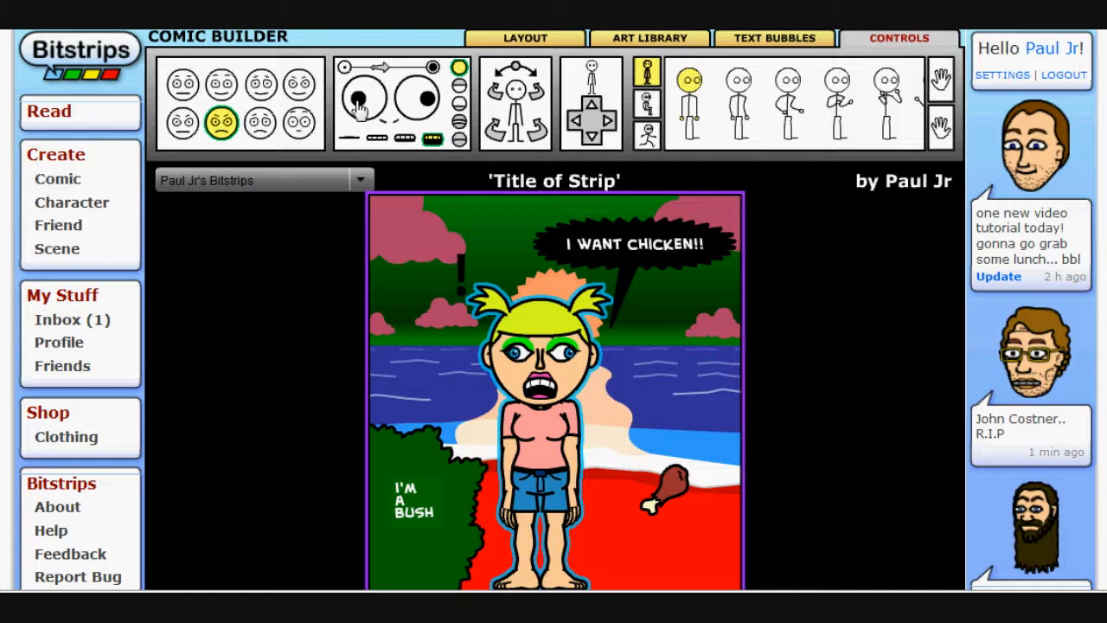
left_click(458, 140)
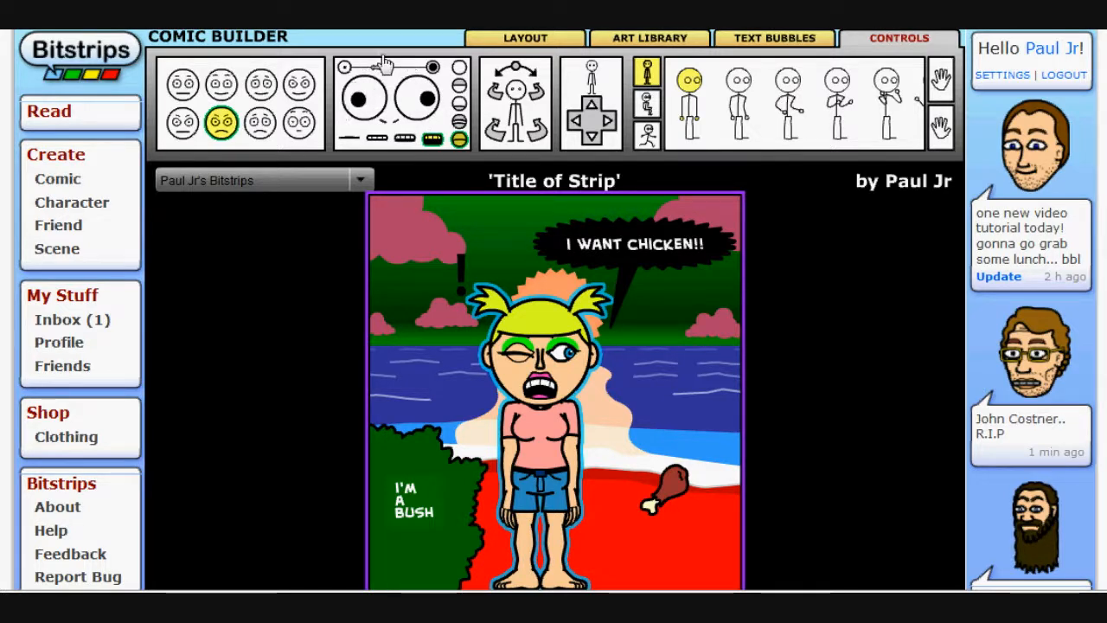
left_click_drag(377, 58, 387, 59)
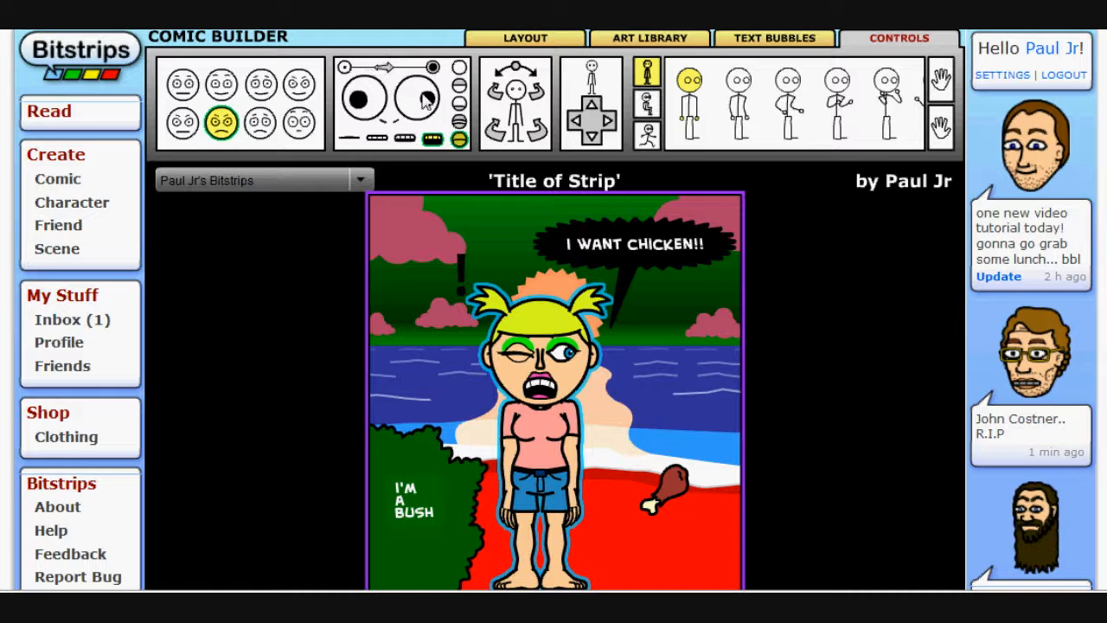
left_click_drag(422, 92, 430, 102)
left_click(458, 71)
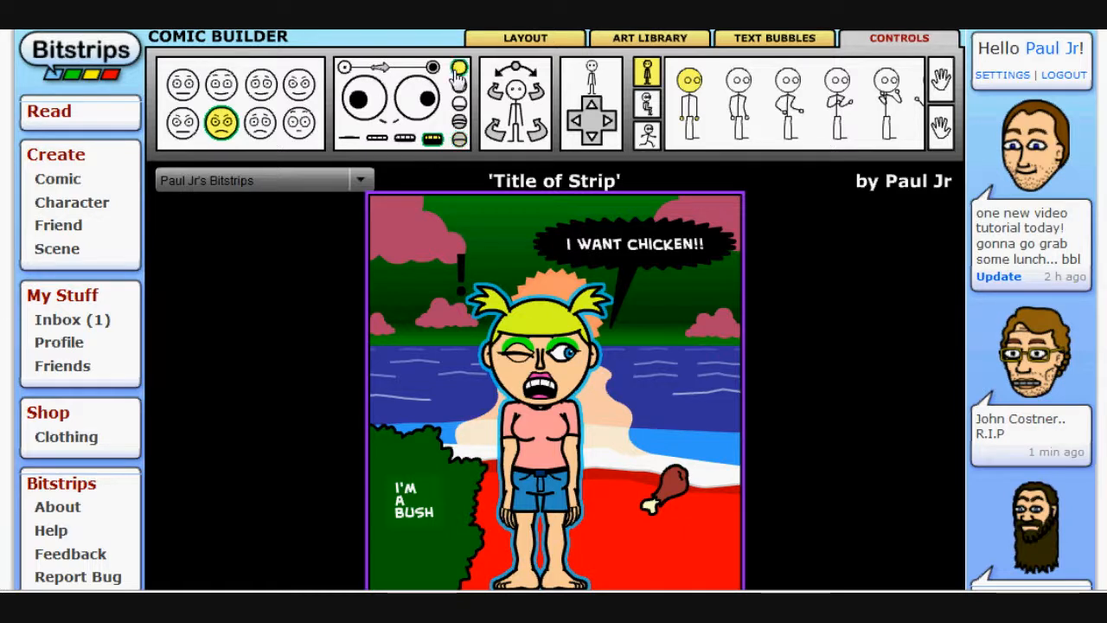
left_click(393, 121)
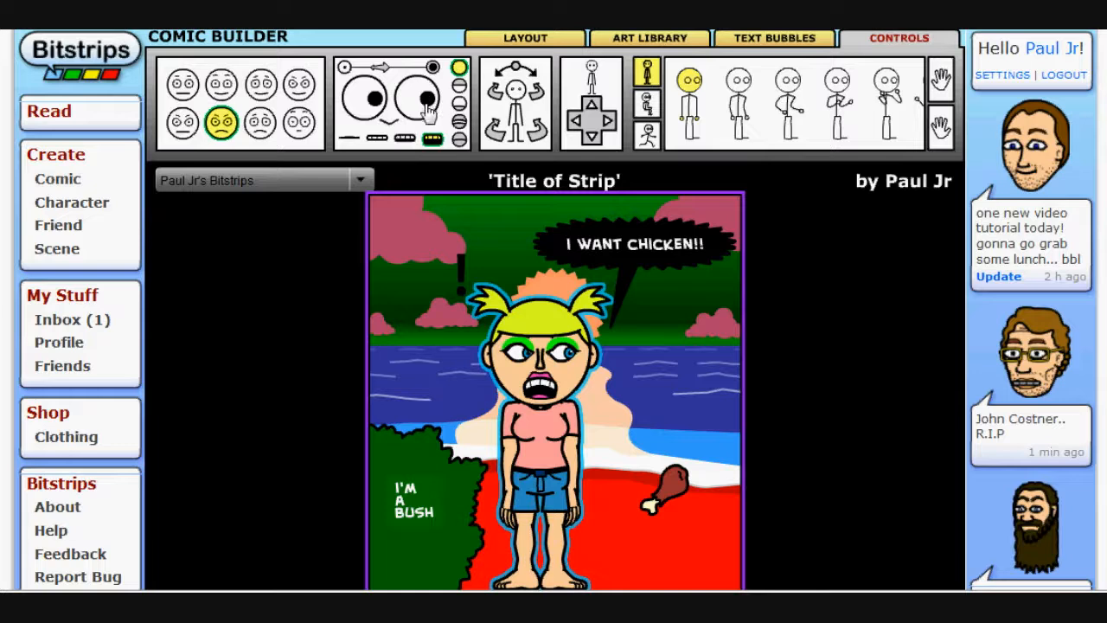
left_click_drag(428, 106, 417, 100)
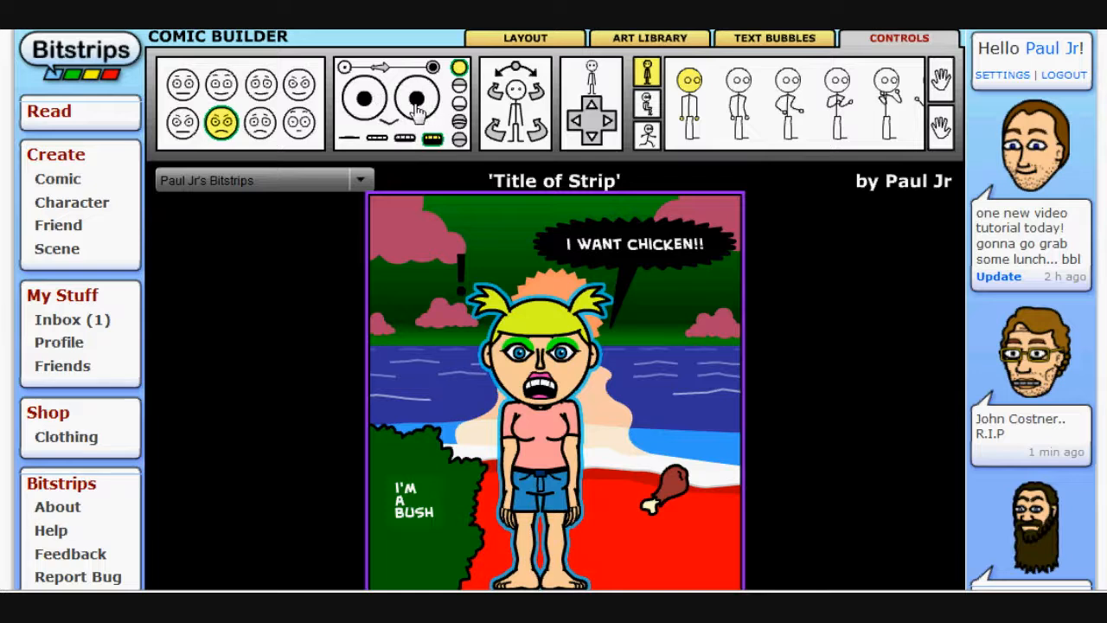
Try turning the character's head to each side, then face it forward again
left_click(537, 100)
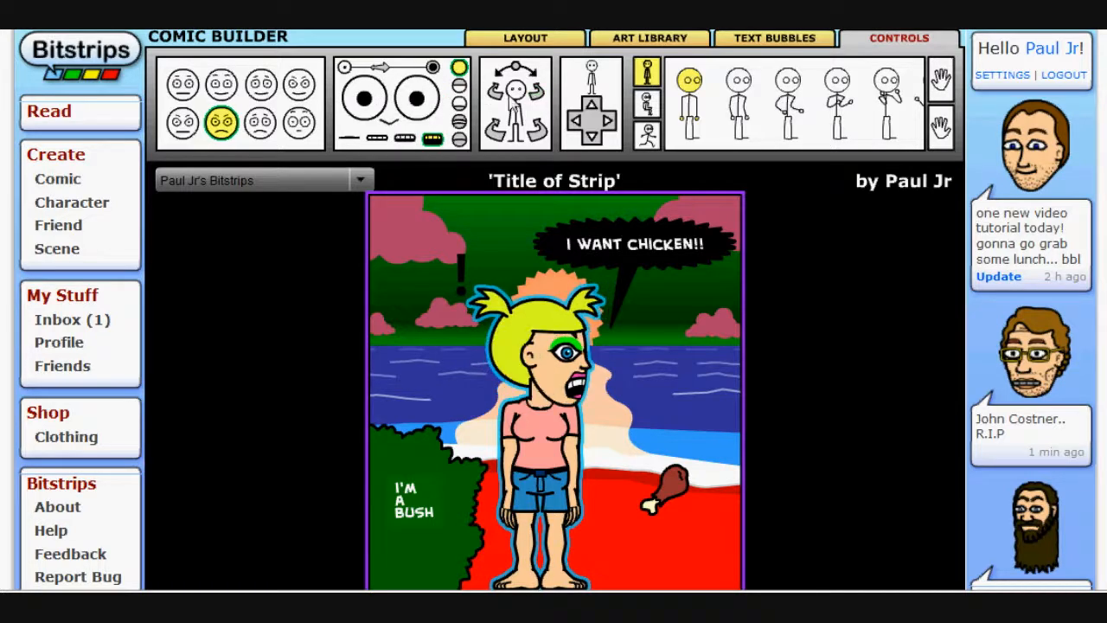
left_click(536, 98)
left_click(536, 98)
left_click(536, 98)
left_click(536, 97)
left_click(535, 98)
left_click(536, 98)
left_click(535, 98)
left_click(536, 97)
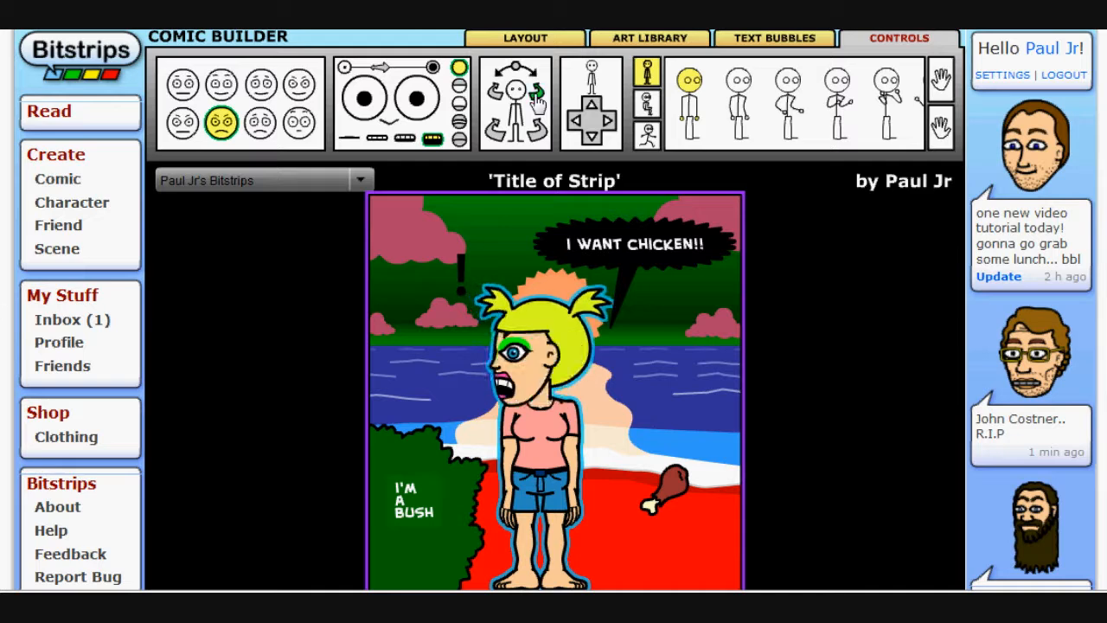
left_click(535, 98)
left_click(535, 98)
left_click(535, 98)
left_click(500, 102)
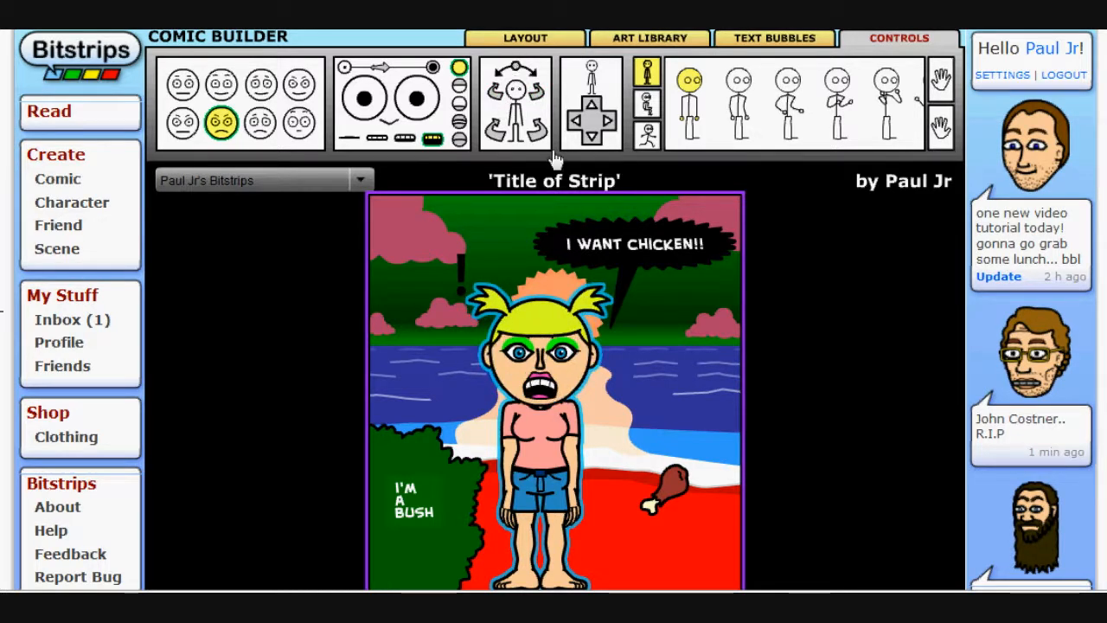
Try rotating the character's body and head together, then return her to facing front
left_click(537, 131)
left_click(537, 131)
left_click(498, 99)
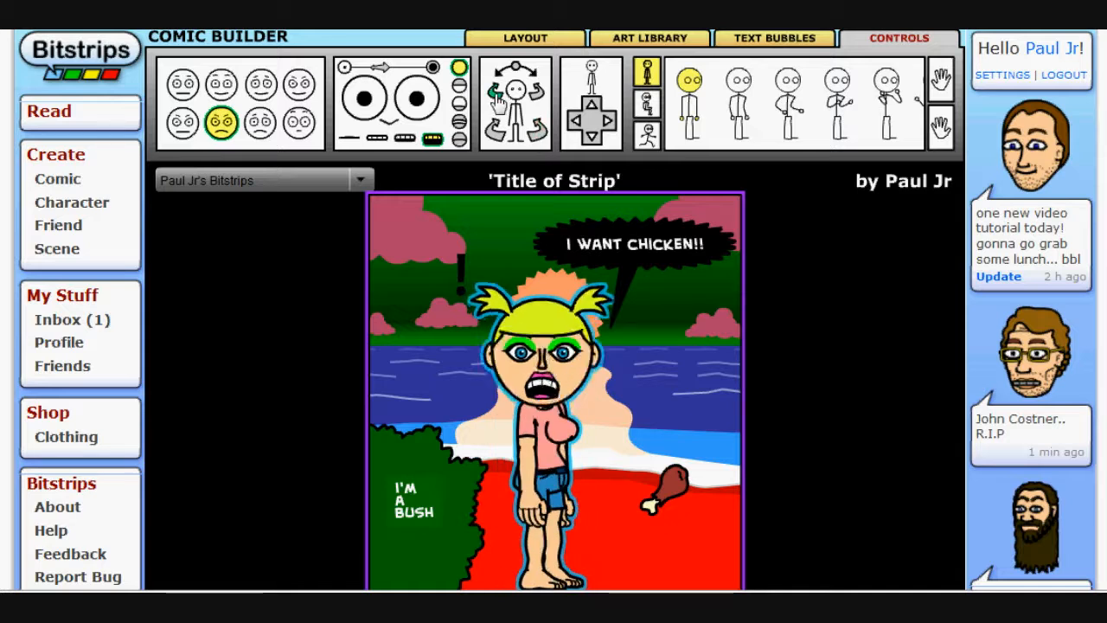
left_click(536, 98)
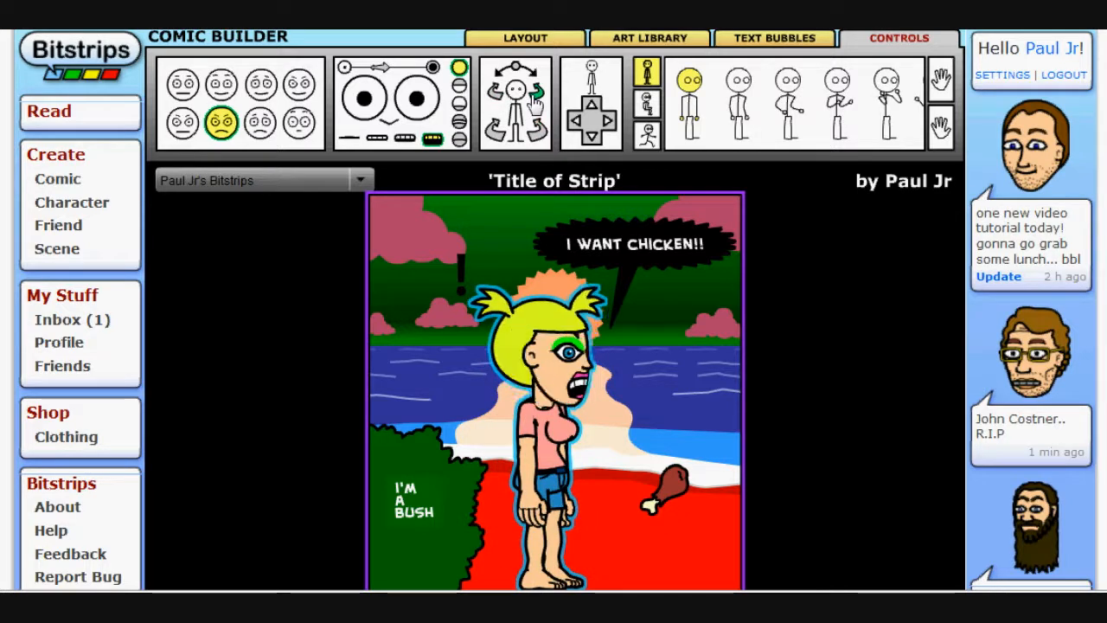
left_click(494, 139)
left_click(495, 139)
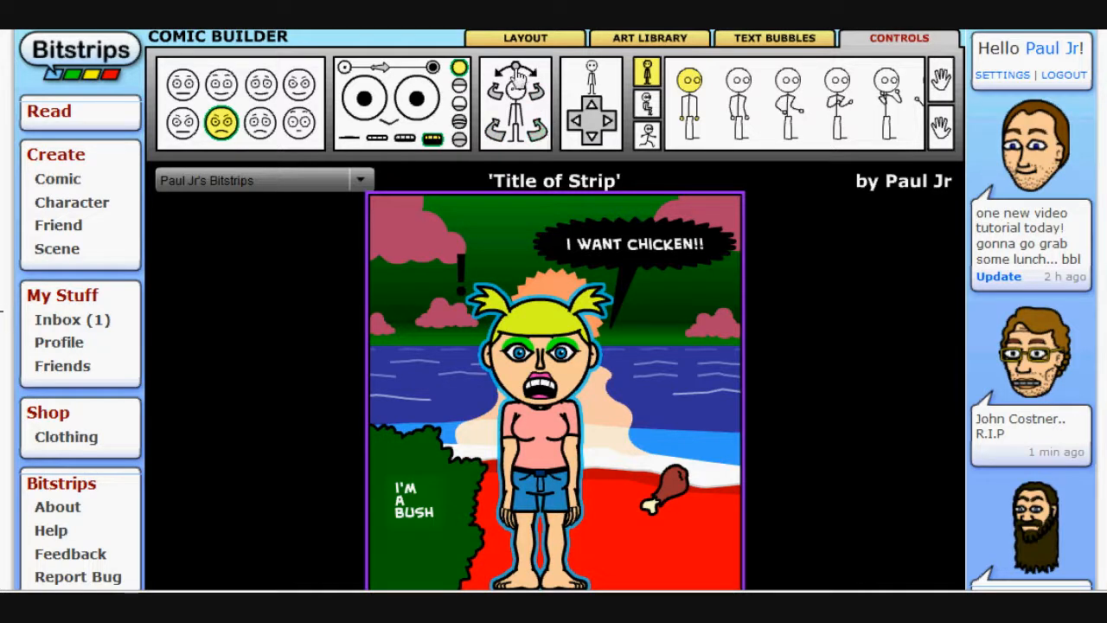
mouse_move(516, 74)
left_mouse_down()
mouse_move(537, 76)
mouse_move(519, 74)
left_mouse_up()
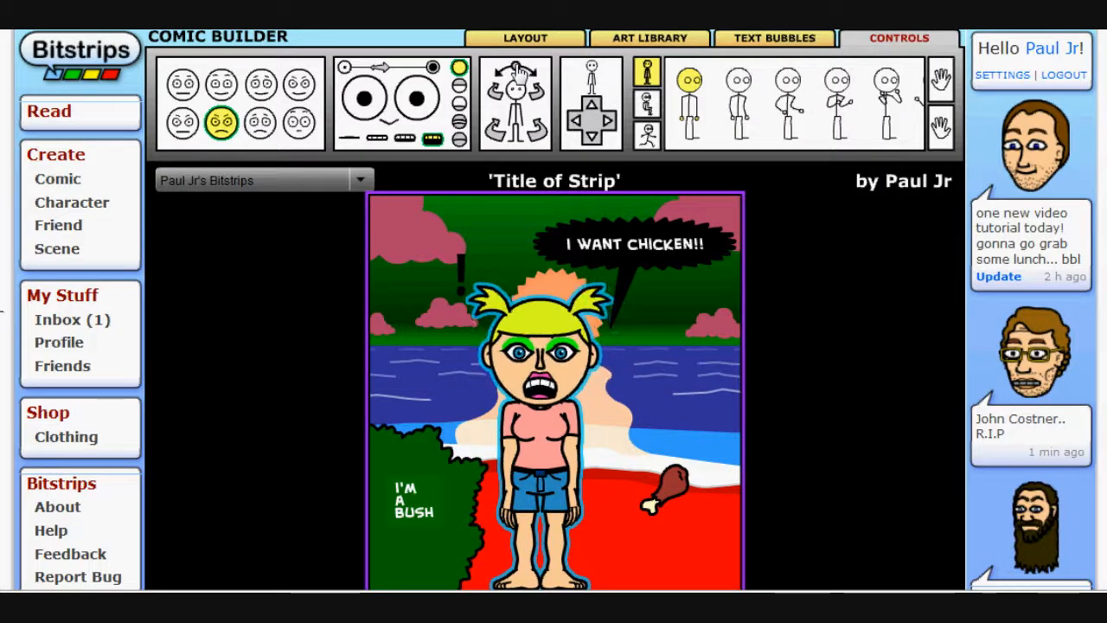
Try tilting and leaning the character with the directional controls, then set her upright again
left_click(592, 140)
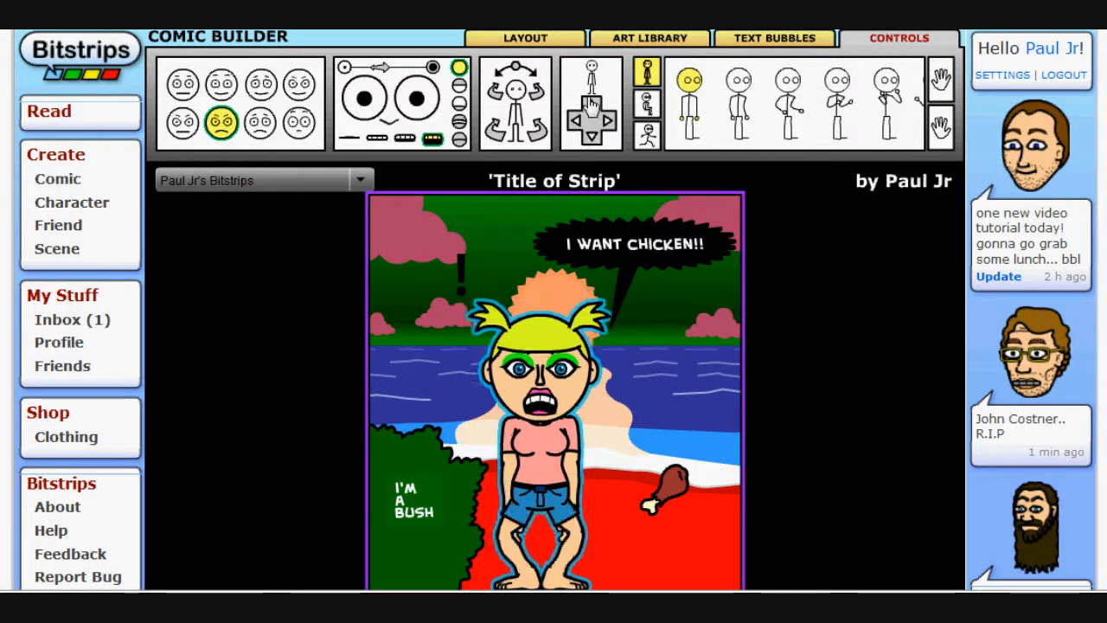
left_click(592, 107)
left_click(611, 121)
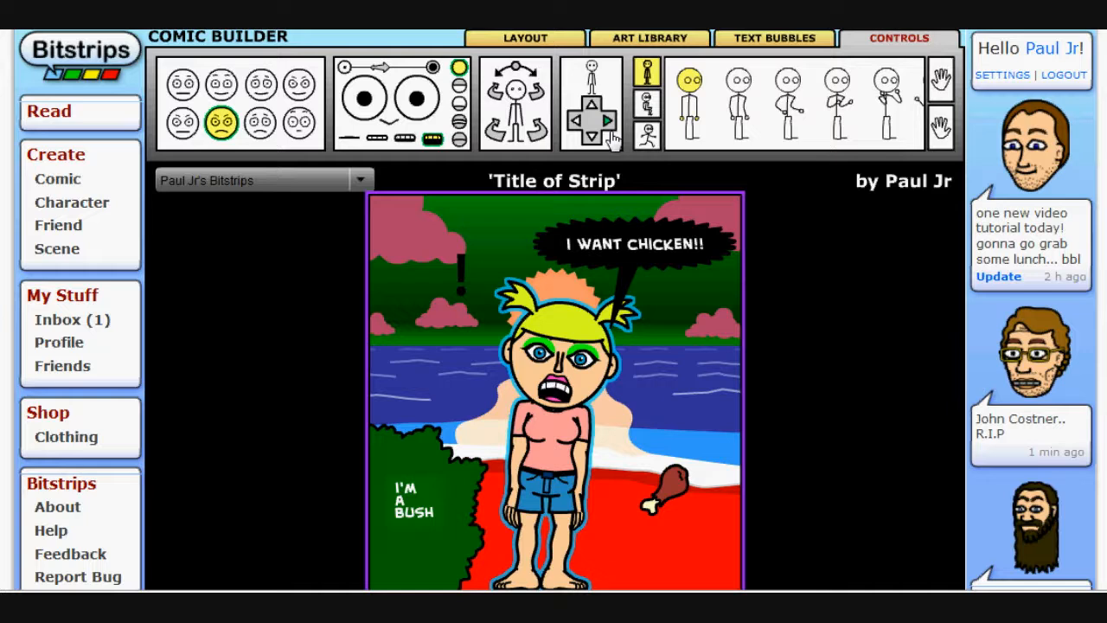
left_click(576, 121)
left_click(576, 121)
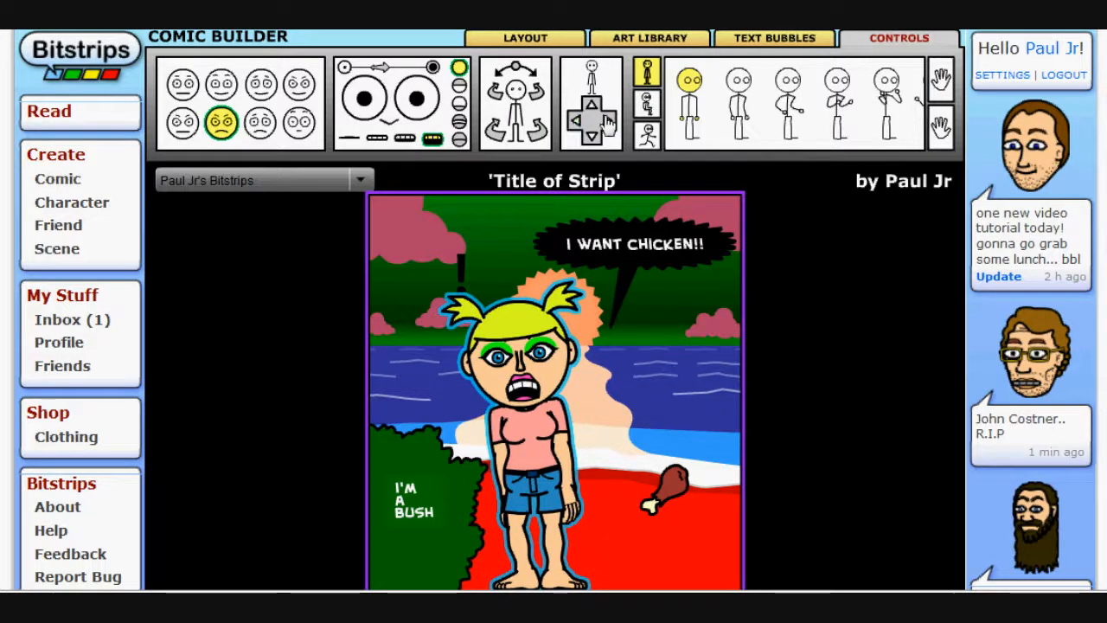
left_click(609, 124)
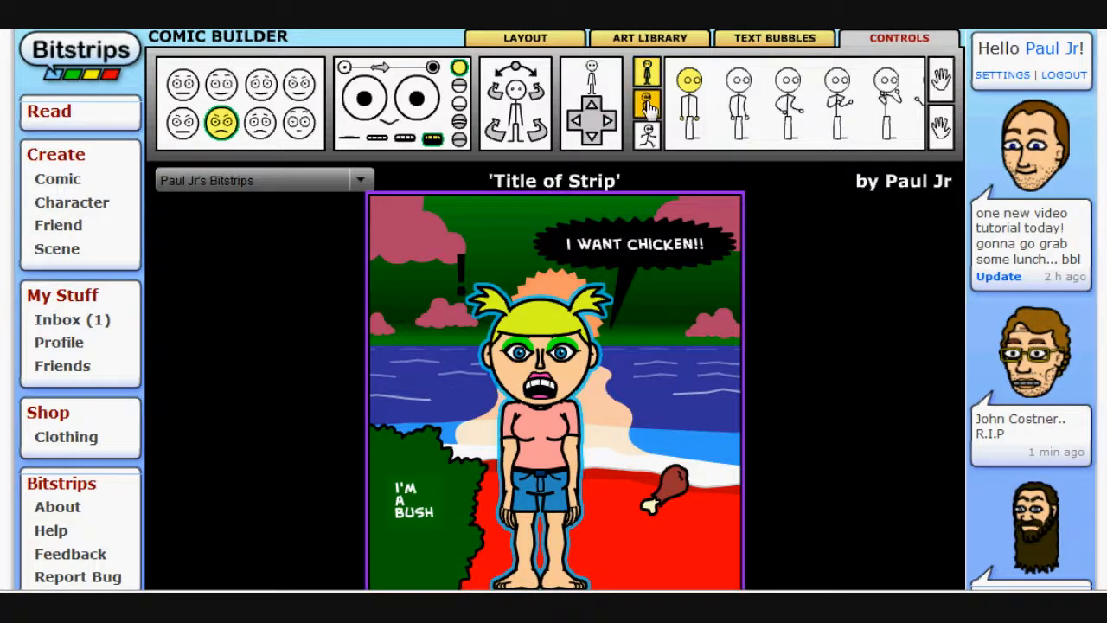
Try crouching and walking poses from the action pose set, then return to the standing pose
left_click(647, 102)
left_click(647, 145)
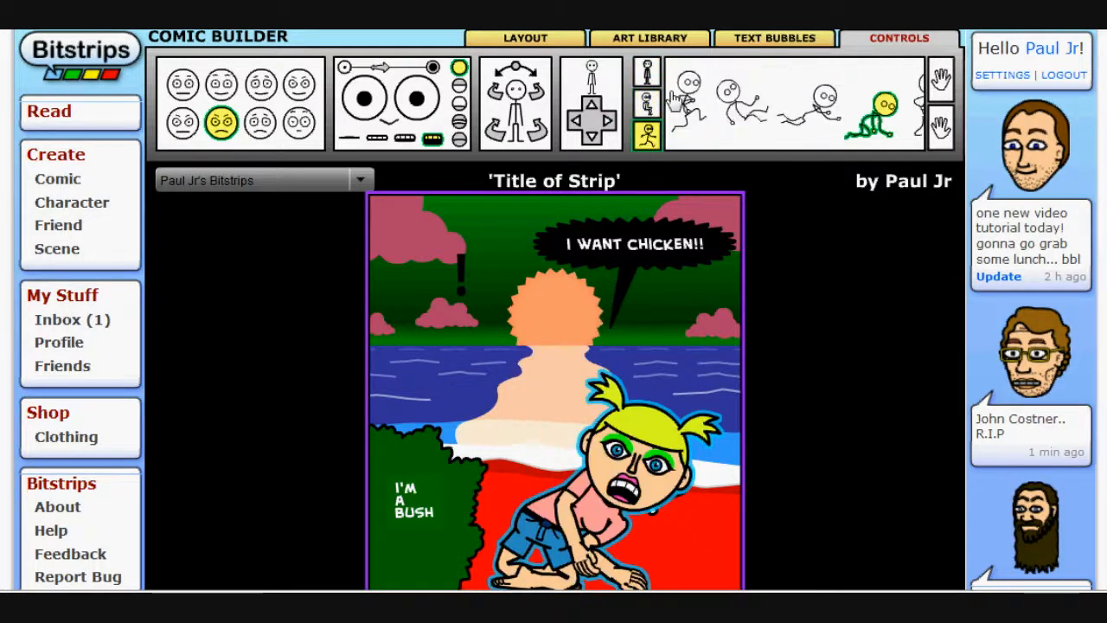
left_click(711, 104)
left_click(711, 104)
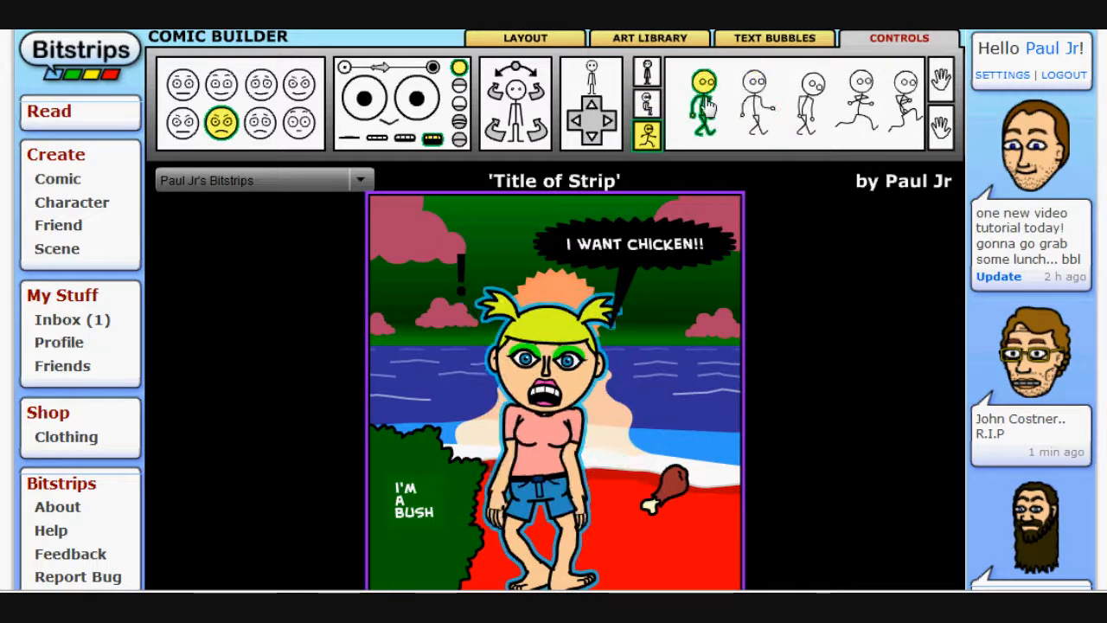
left_click(648, 78)
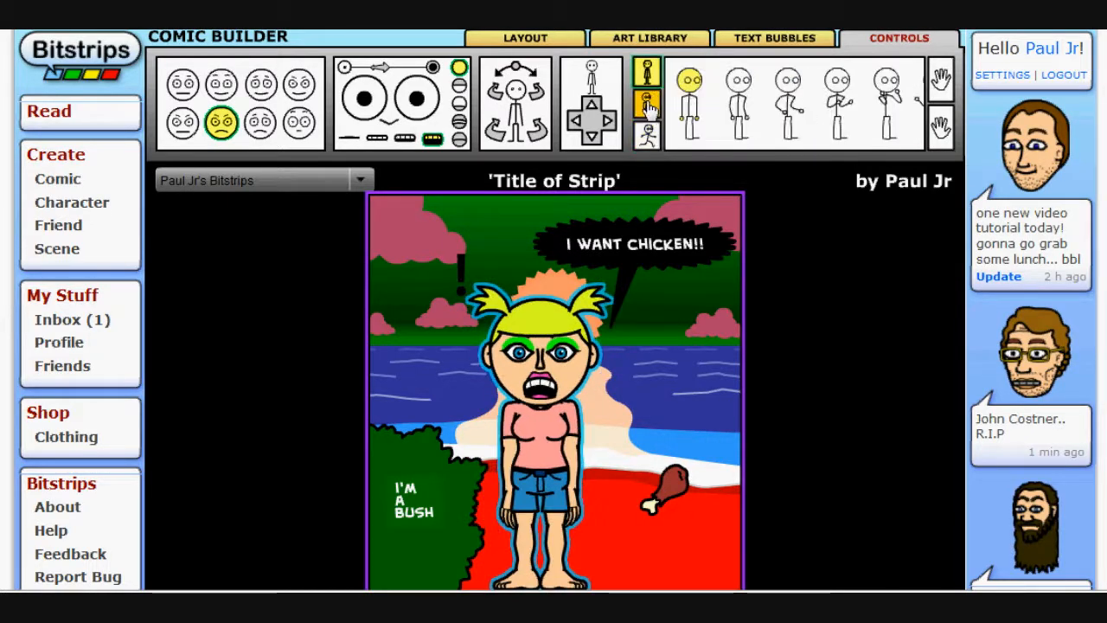
Try running, falling and diving action poses, then go back to the default standing pose
left_click(648, 106)
left_click(648, 135)
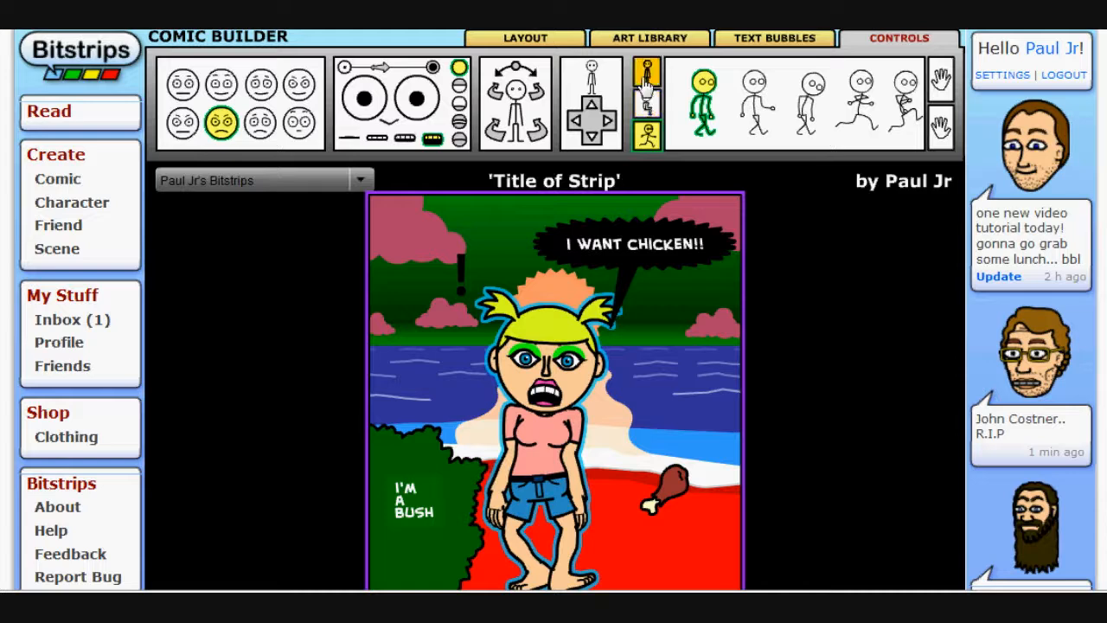
left_click(853, 109)
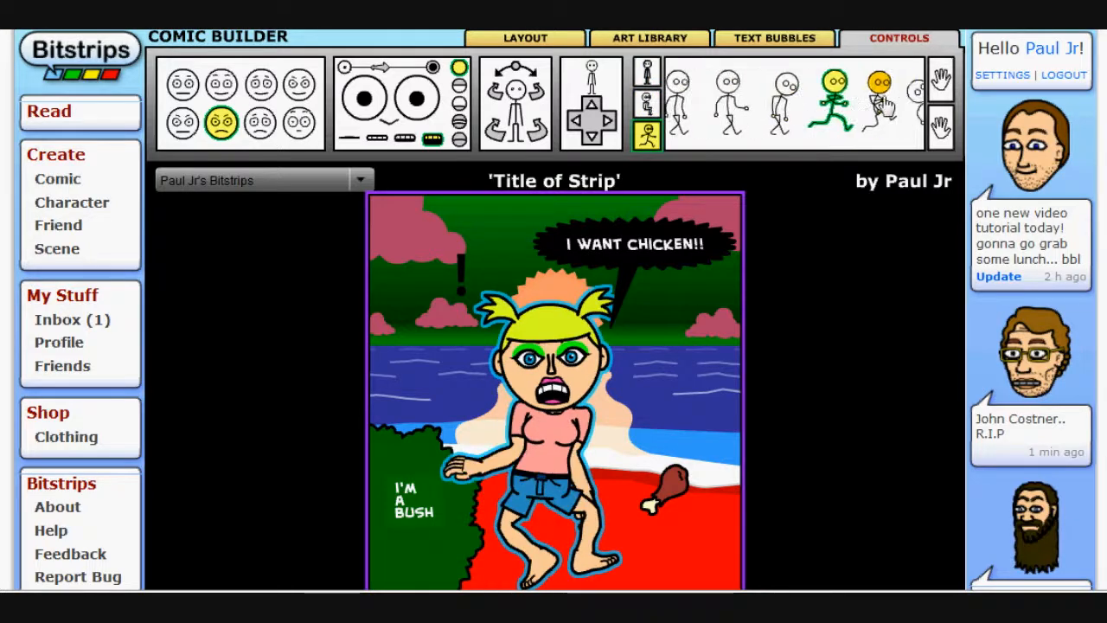
left_click(884, 117)
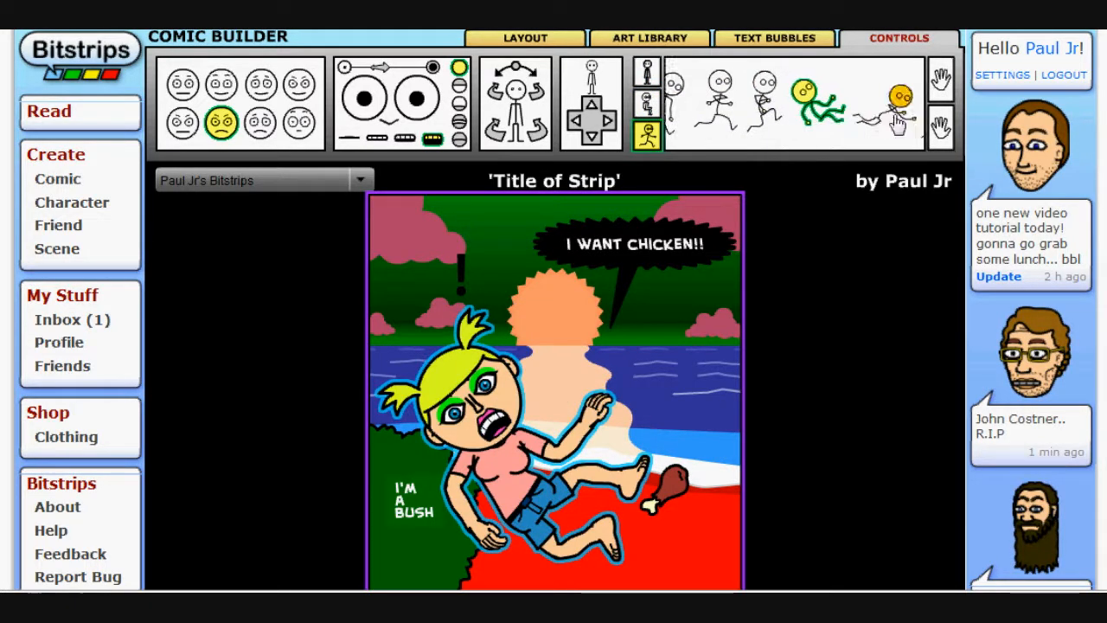
left_click(780, 110)
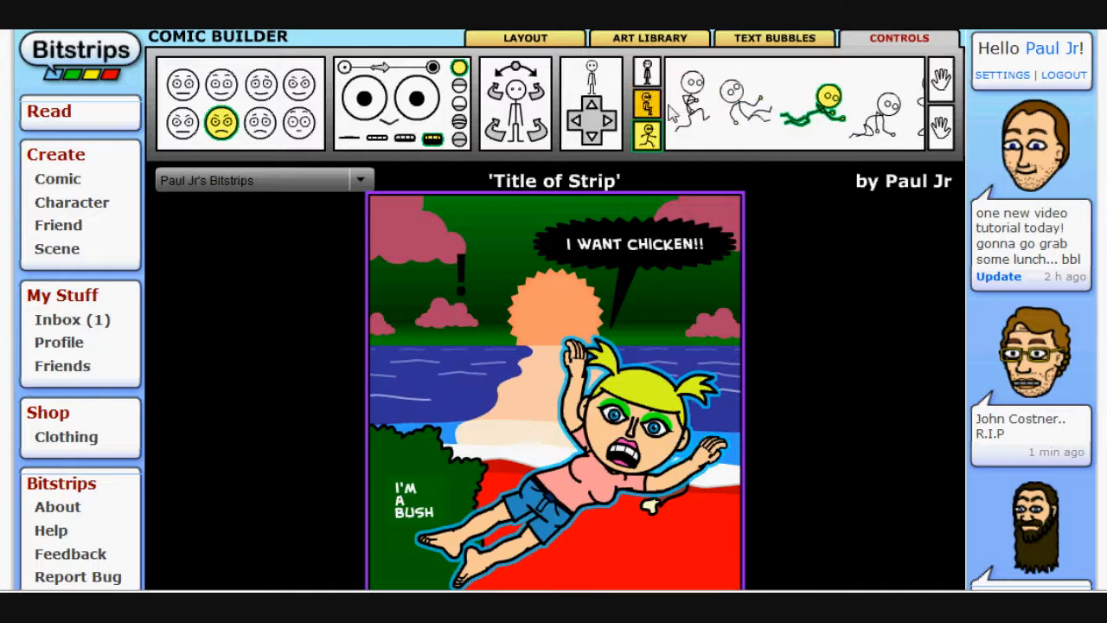
left_click(647, 71)
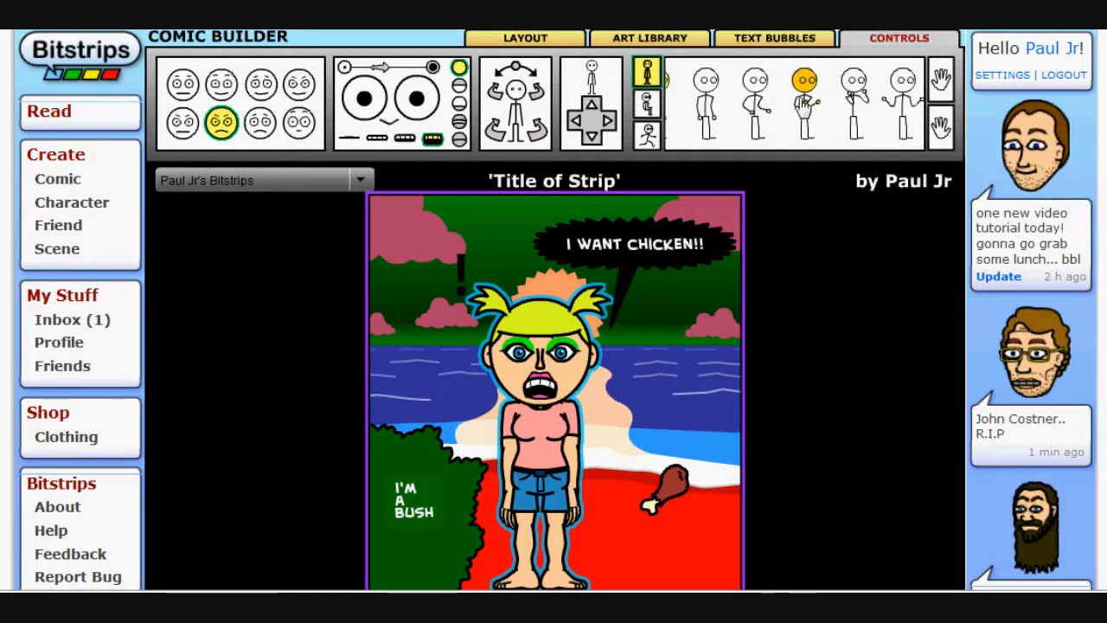
Give the character the standing pose with both arms raised, and choose a hand shape for her hands
left_click(804, 104)
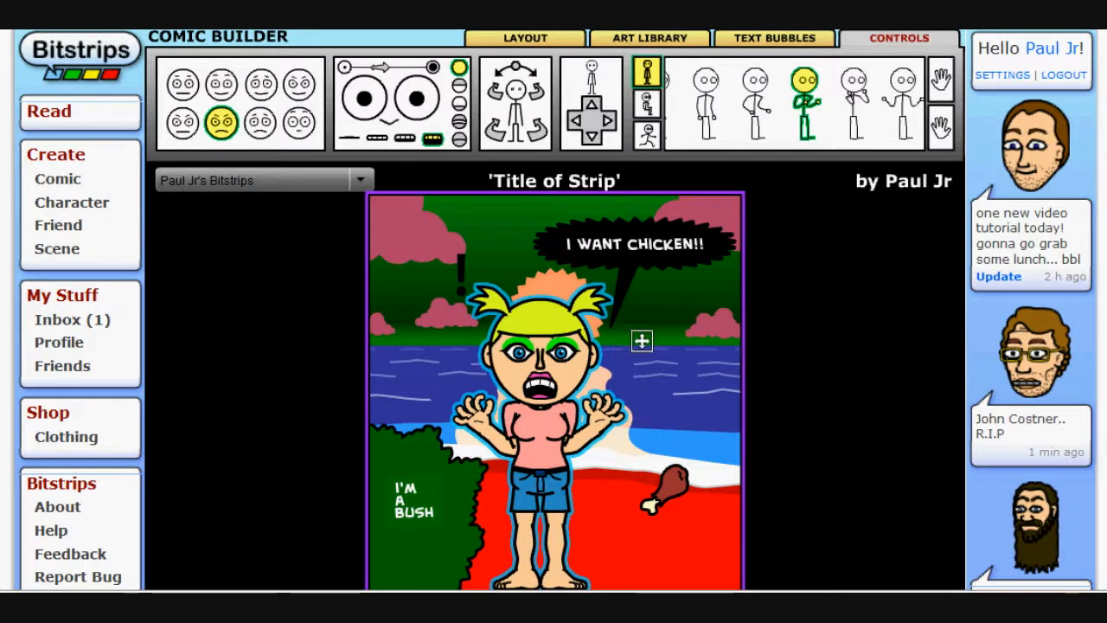
left_click(943, 87)
left_click(942, 83)
left_click(858, 86)
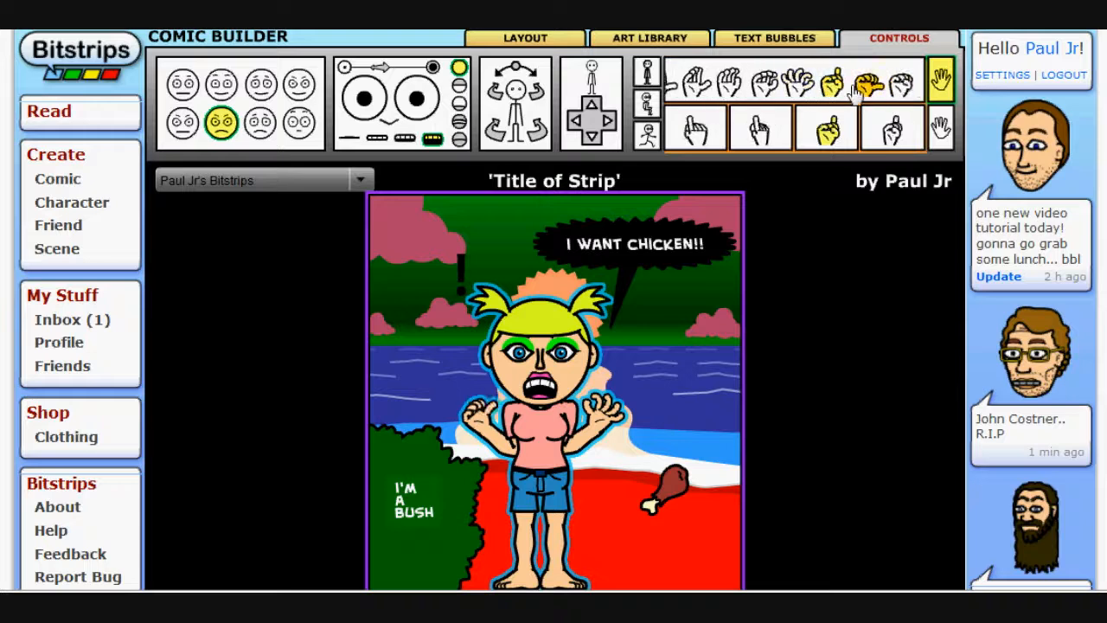
Choose a different hand shape, then switch to the other hand's set of shapes
left_click(863, 89)
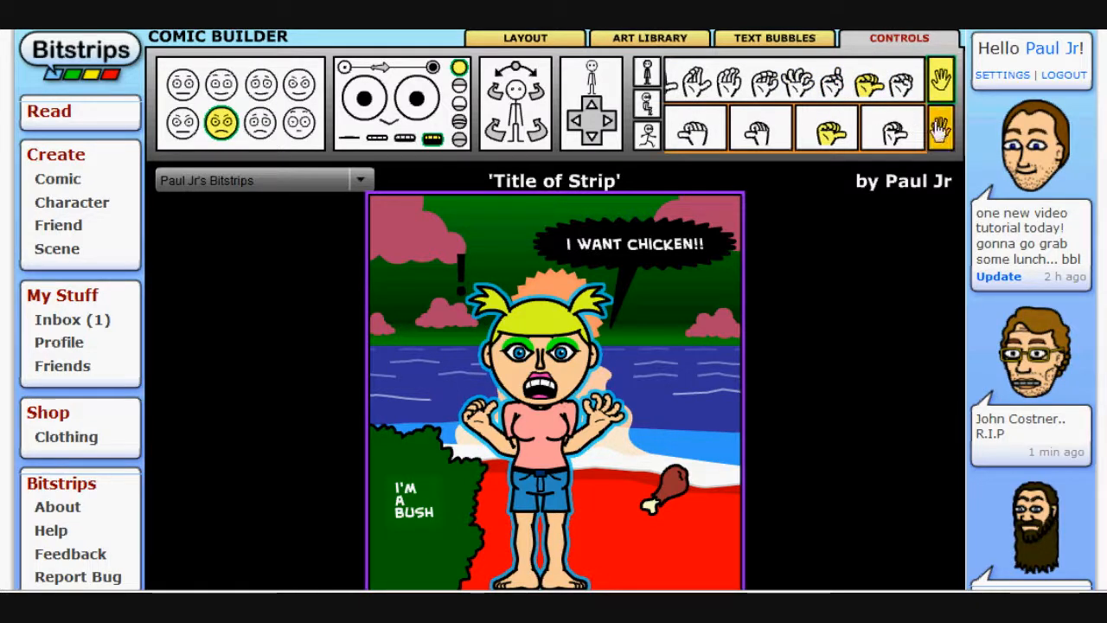
left_click(941, 125)
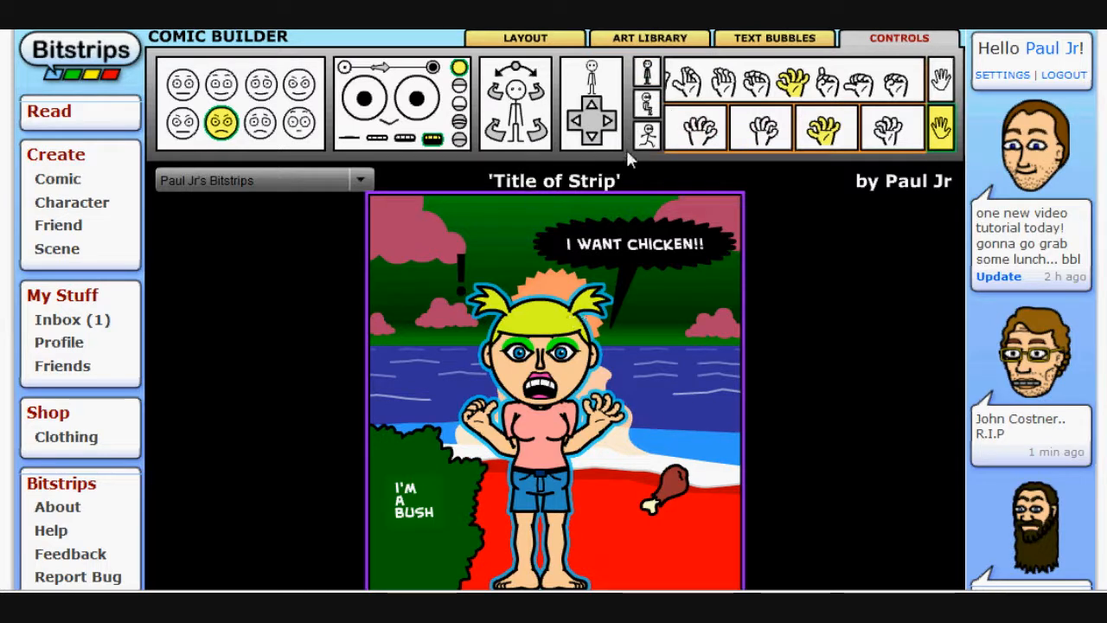
Replace the chicken drumstick with the bone and try adjusting the bone's object colour
left_click(670, 477)
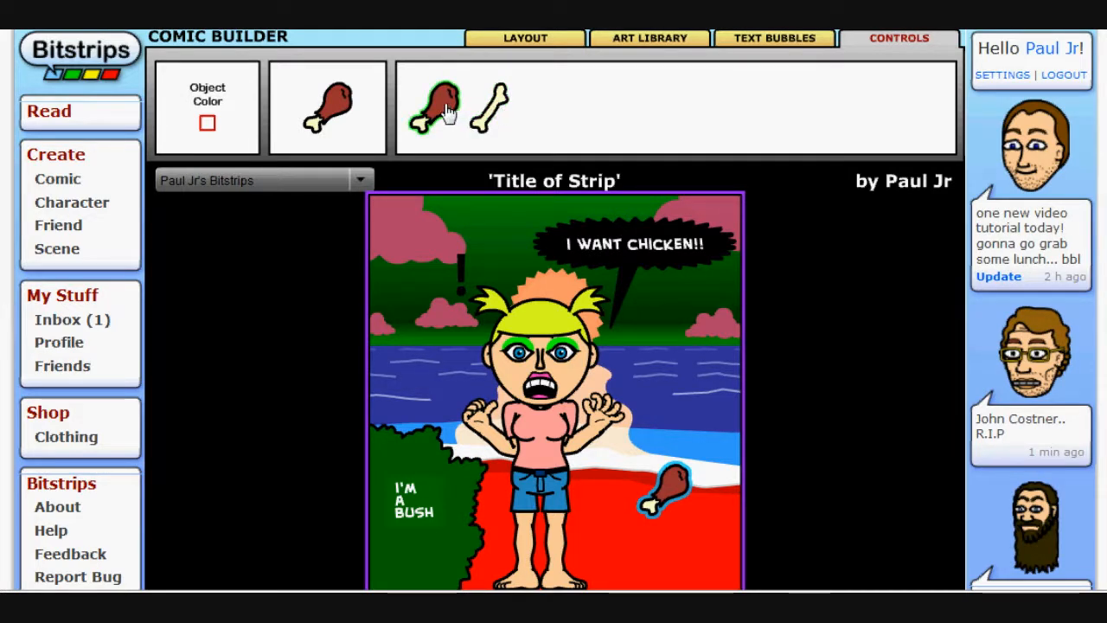
left_click(498, 106)
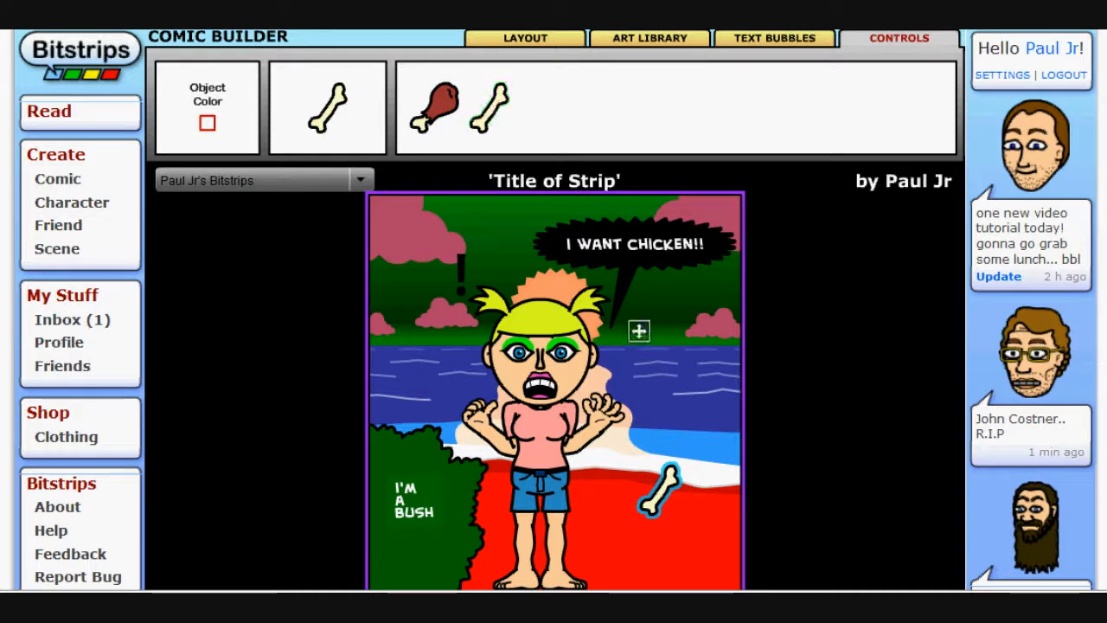
left_click(207, 123)
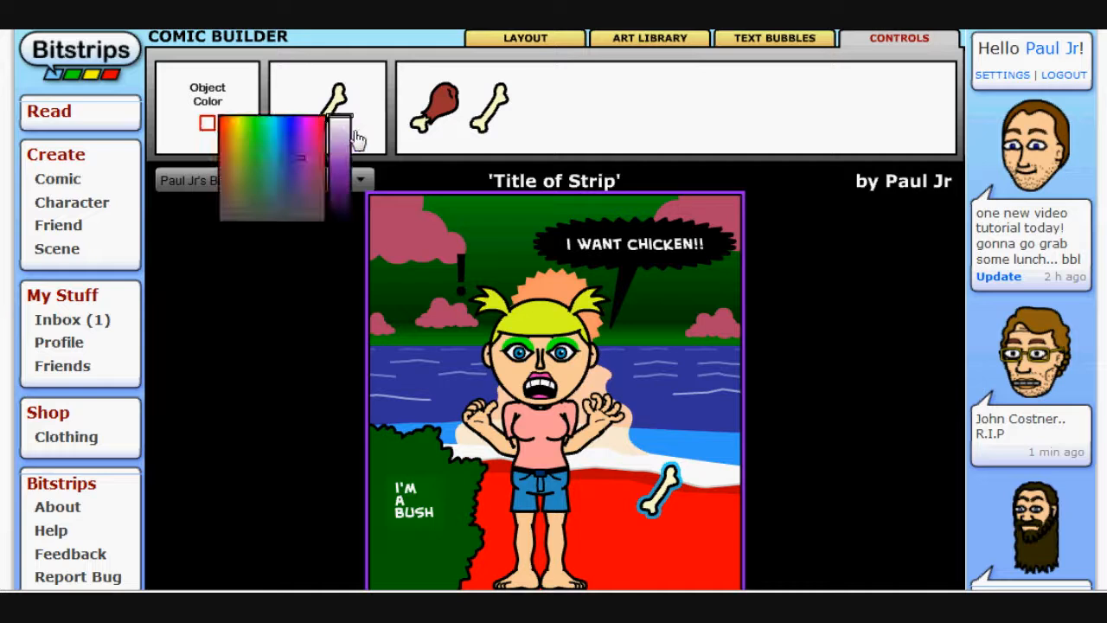
left_click_drag(340, 139, 331, 106)
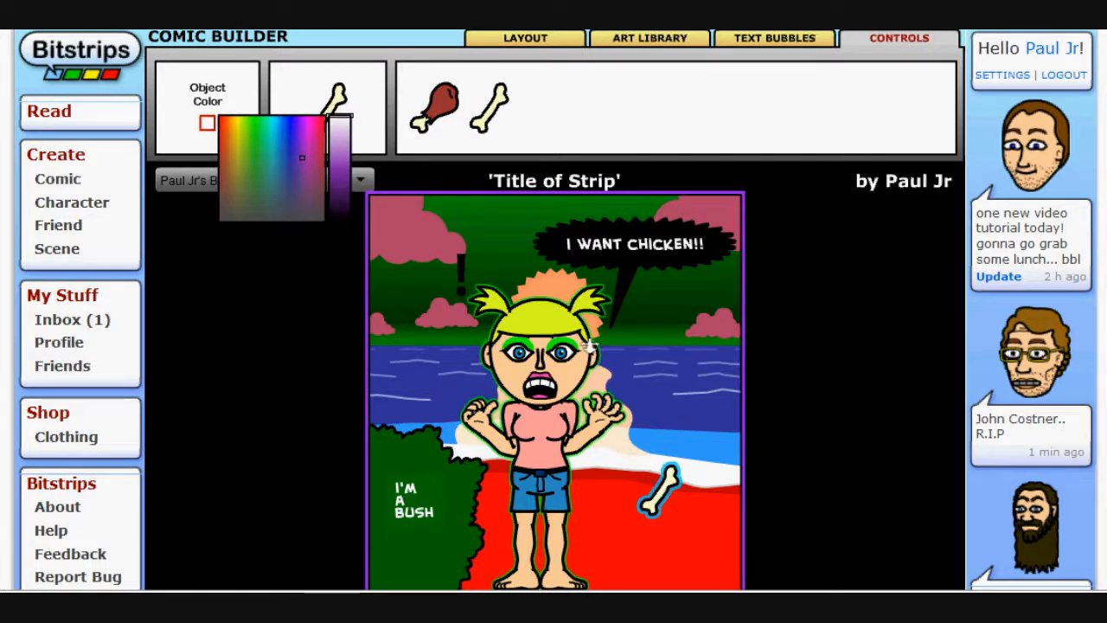
left_click(640, 370)
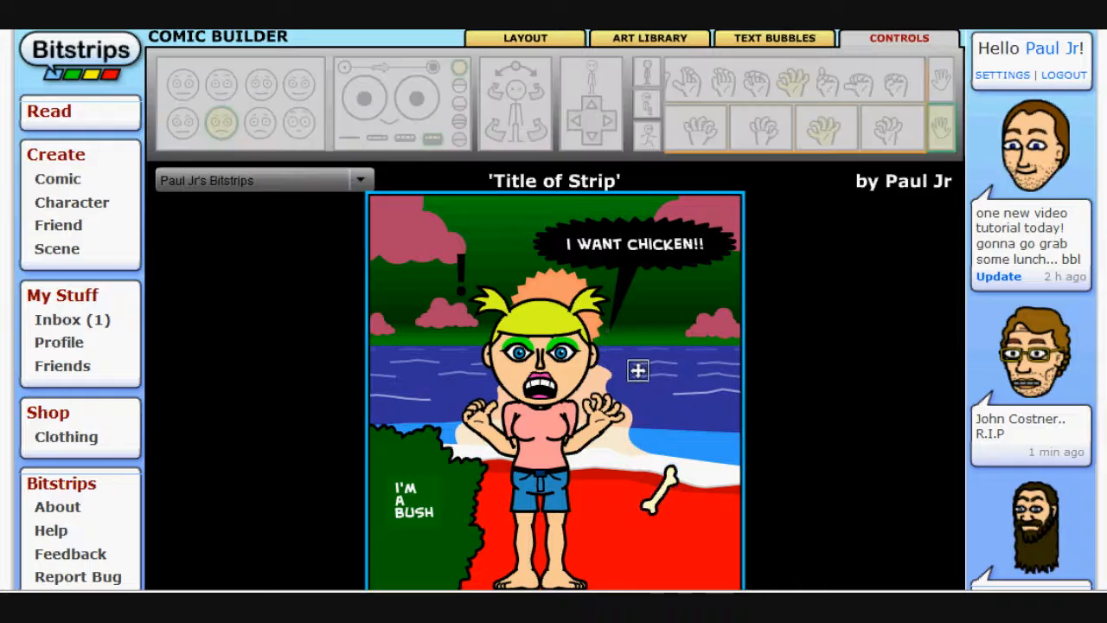
Try the smaller bush variants, then restore the original large bush
left_click(400, 446)
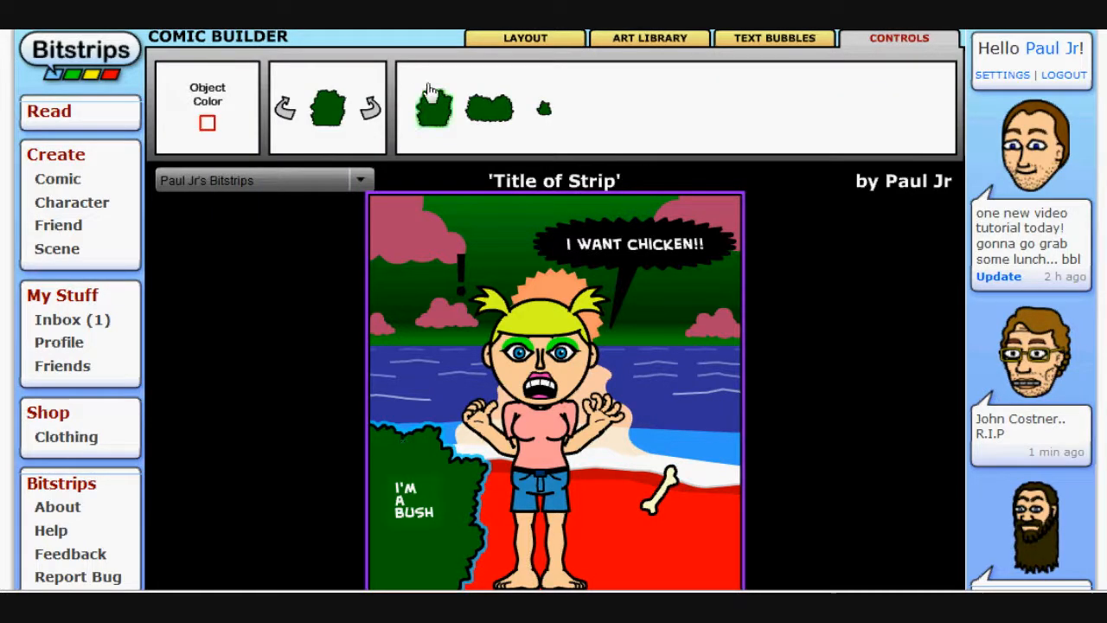
left_click(544, 108)
left_click(546, 108)
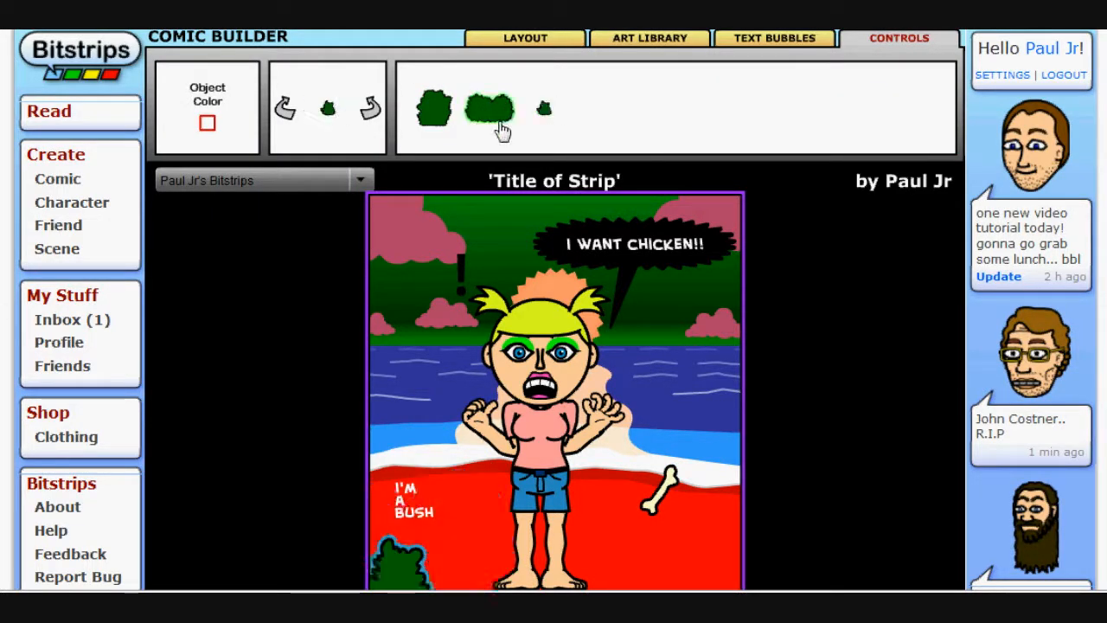
left_click(486, 112)
left_click(490, 110)
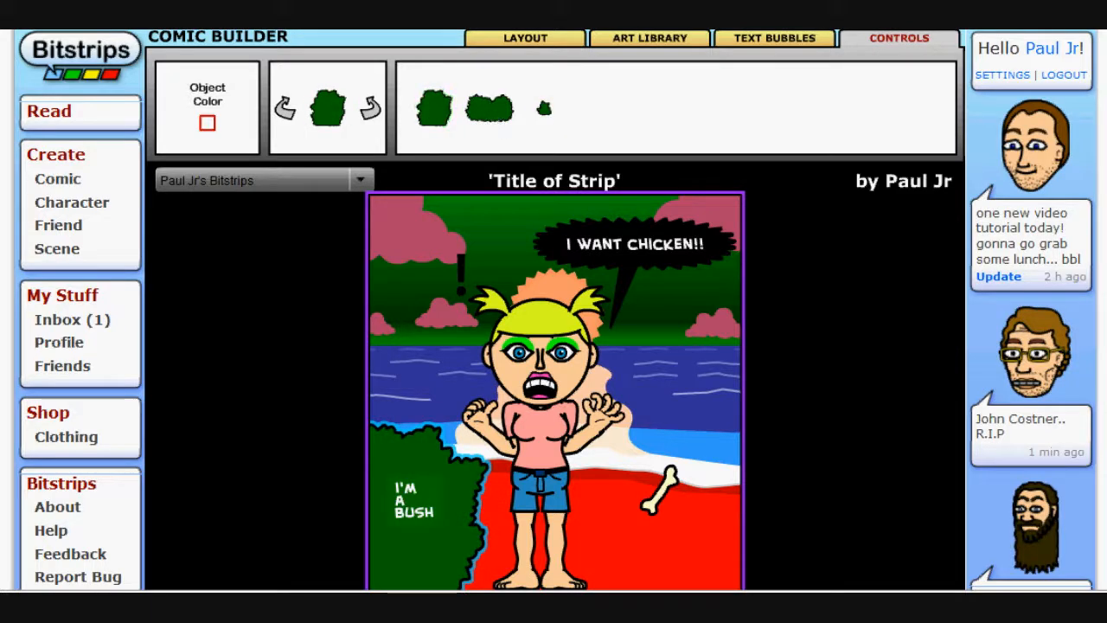
left_click(578, 357)
Select the exclamation mark and try adjusting its object colour
left_click(464, 265)
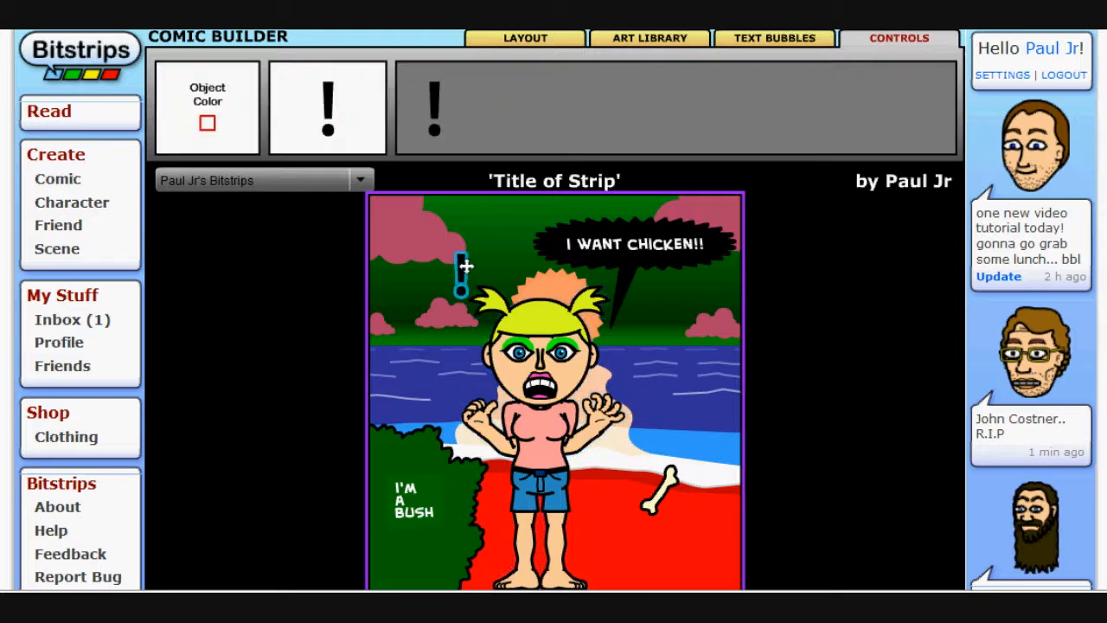
left_click(208, 124)
mouse_move(344, 147)
left_mouse_down()
mouse_move(343, 135)
mouse_move(338, 193)
mouse_move(343, 126)
left_mouse_up()
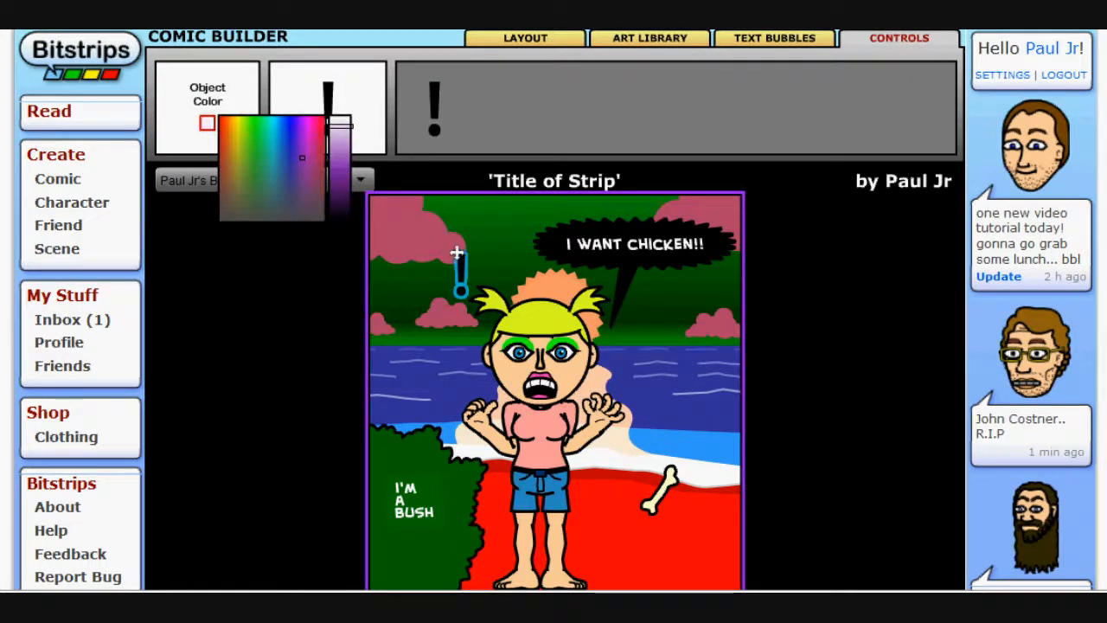
left_click(475, 238)
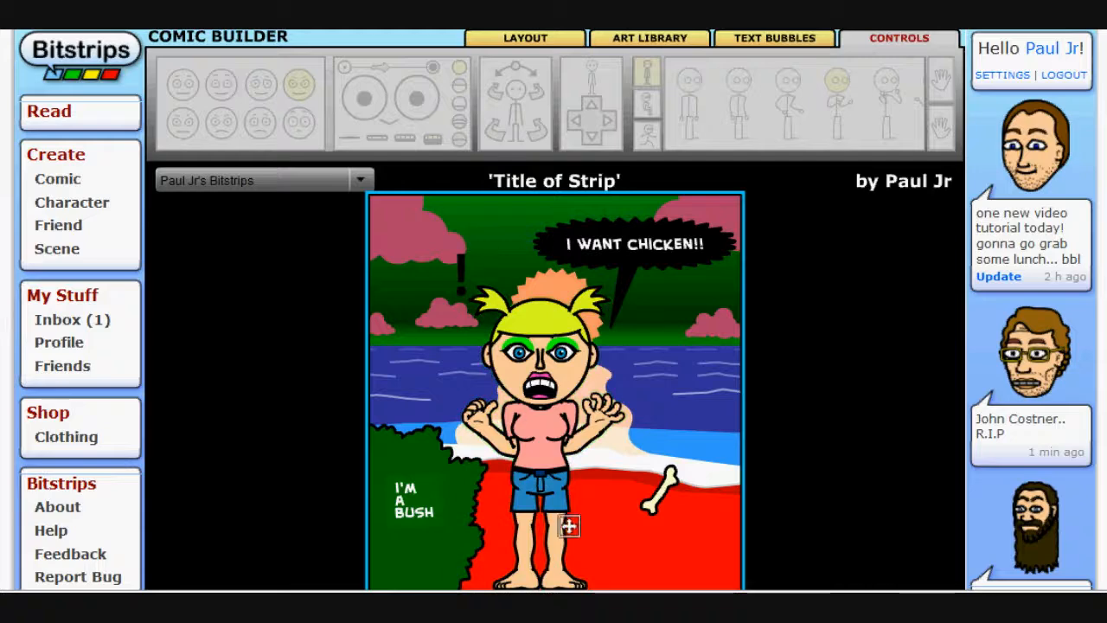
Select the character, the caption, the bush and the bone in turn to review their controls, and scroll down to the panel toolbar
left_click(506, 460)
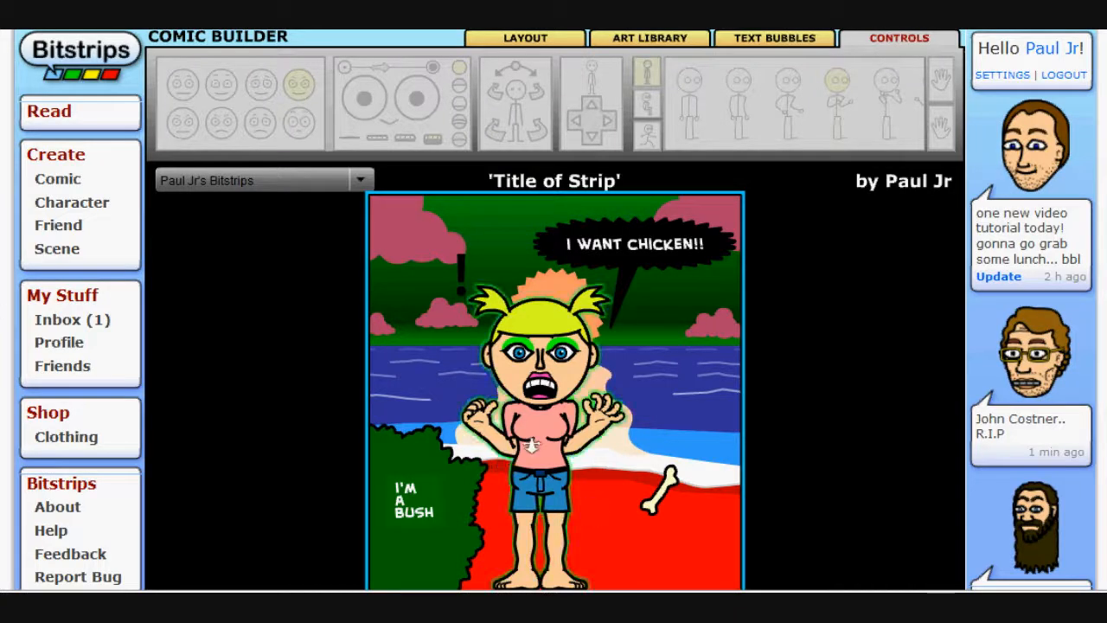
left_click(637, 235)
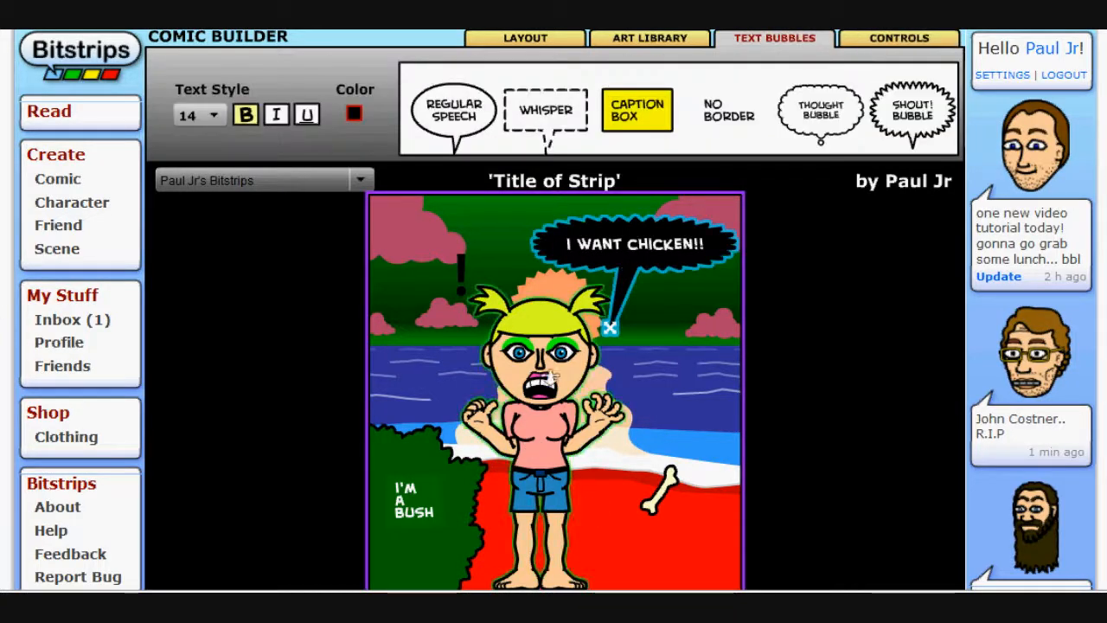
left_click(435, 445)
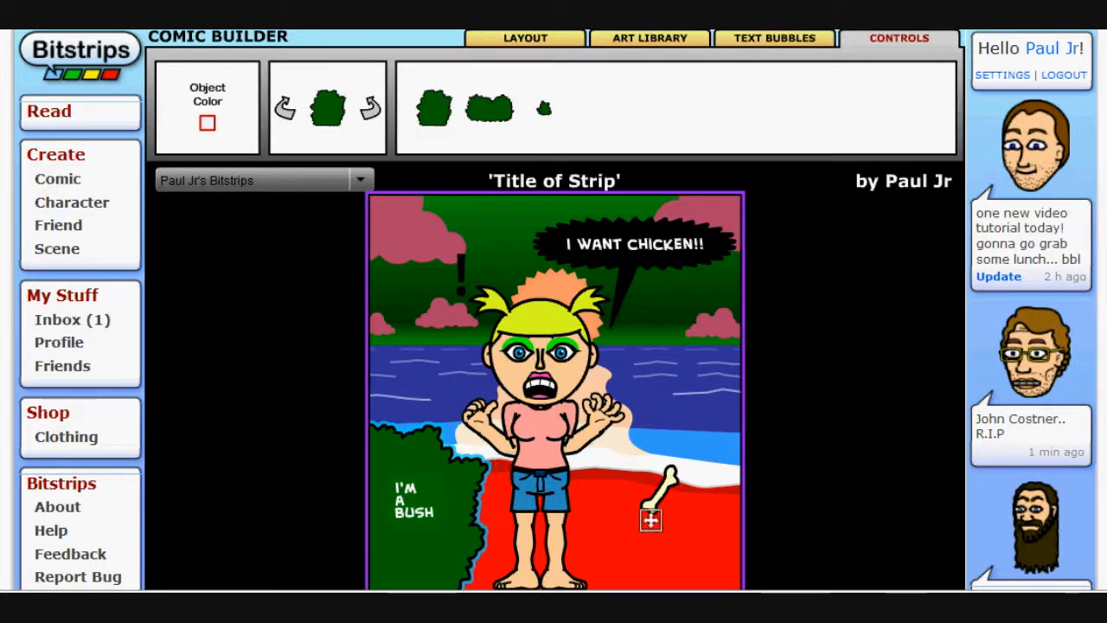
left_click(650, 502)
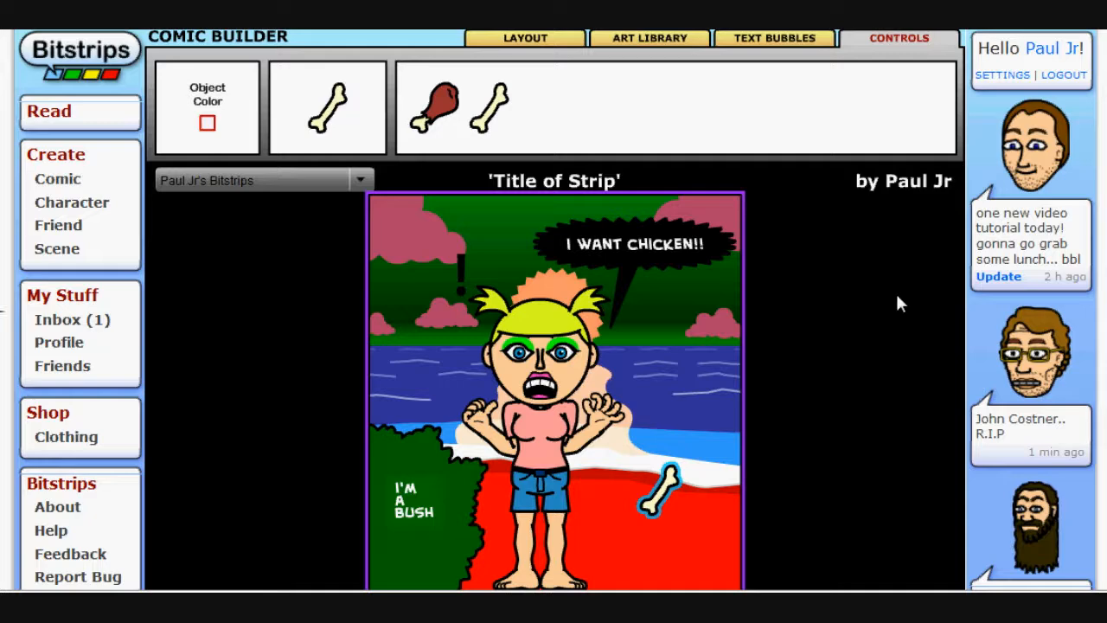
scroll(765, 327, "down", 3)
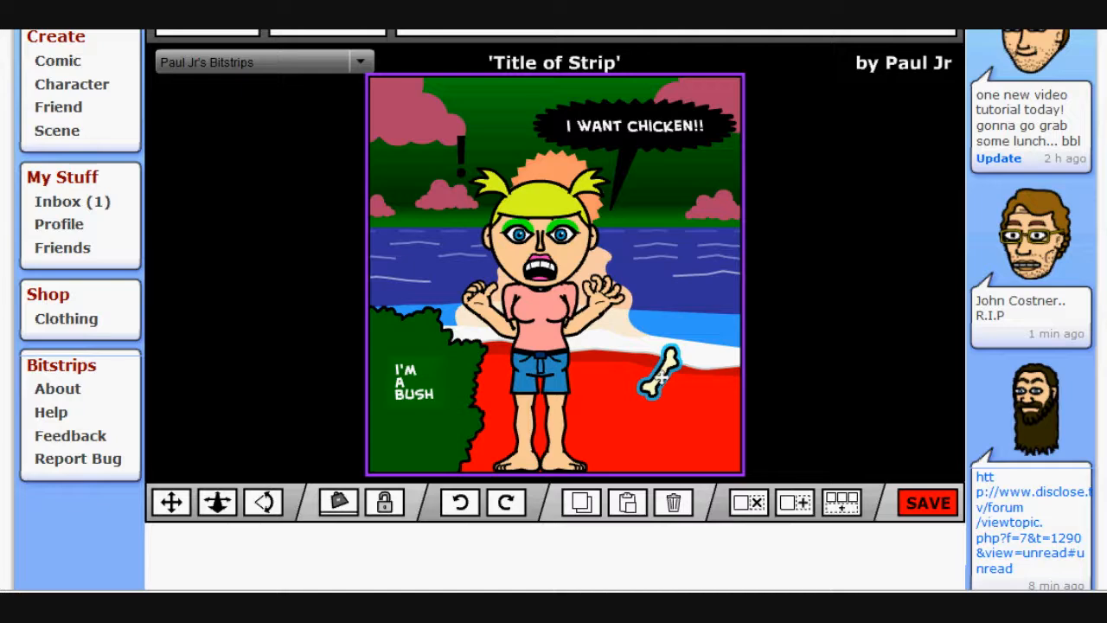
key("alt+Tab")
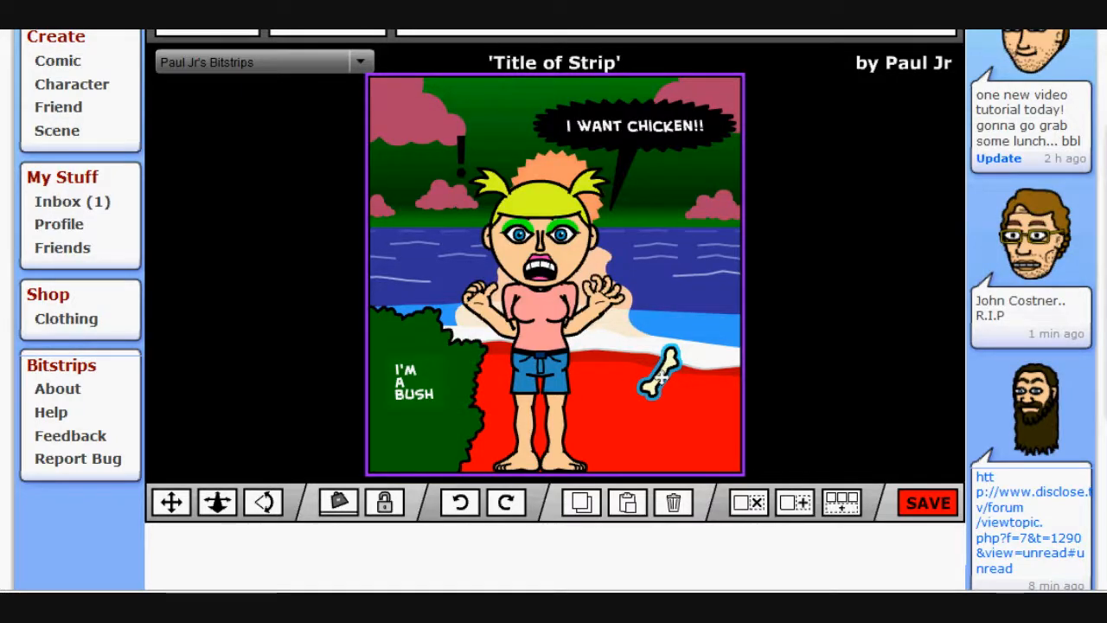